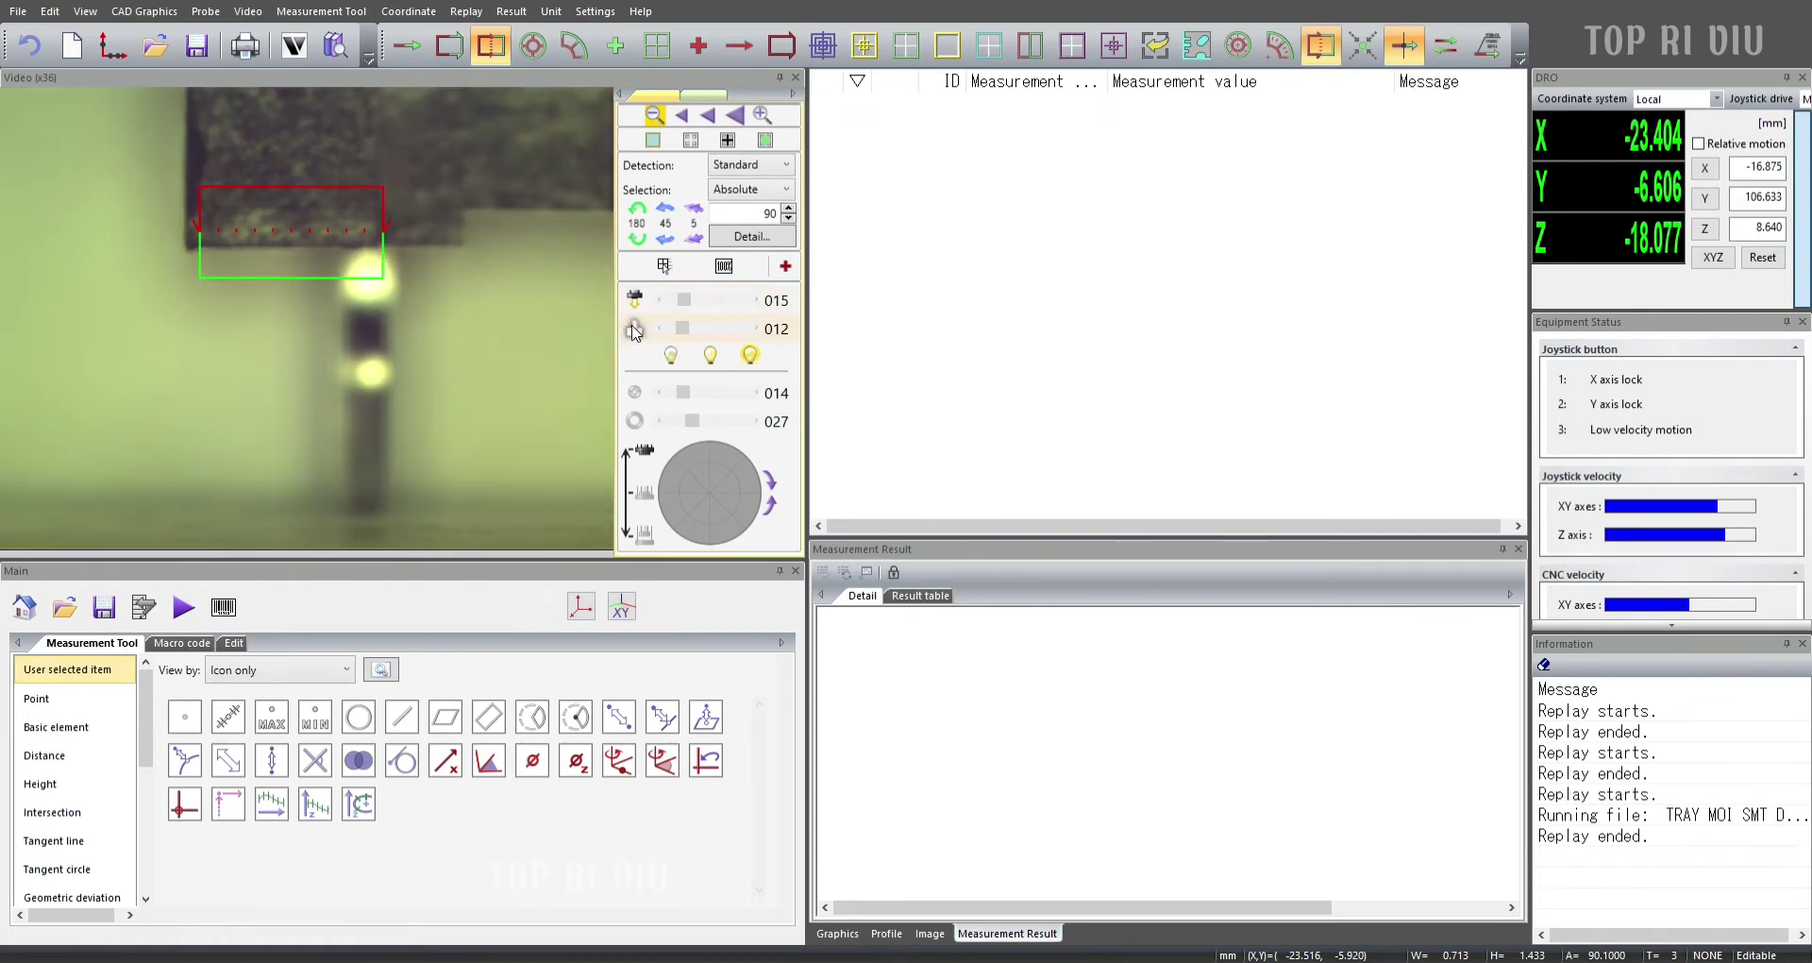
Turn on the bottom light together with the top light and raise the top light's intensity to 18.
click(634, 329)
click(636, 300)
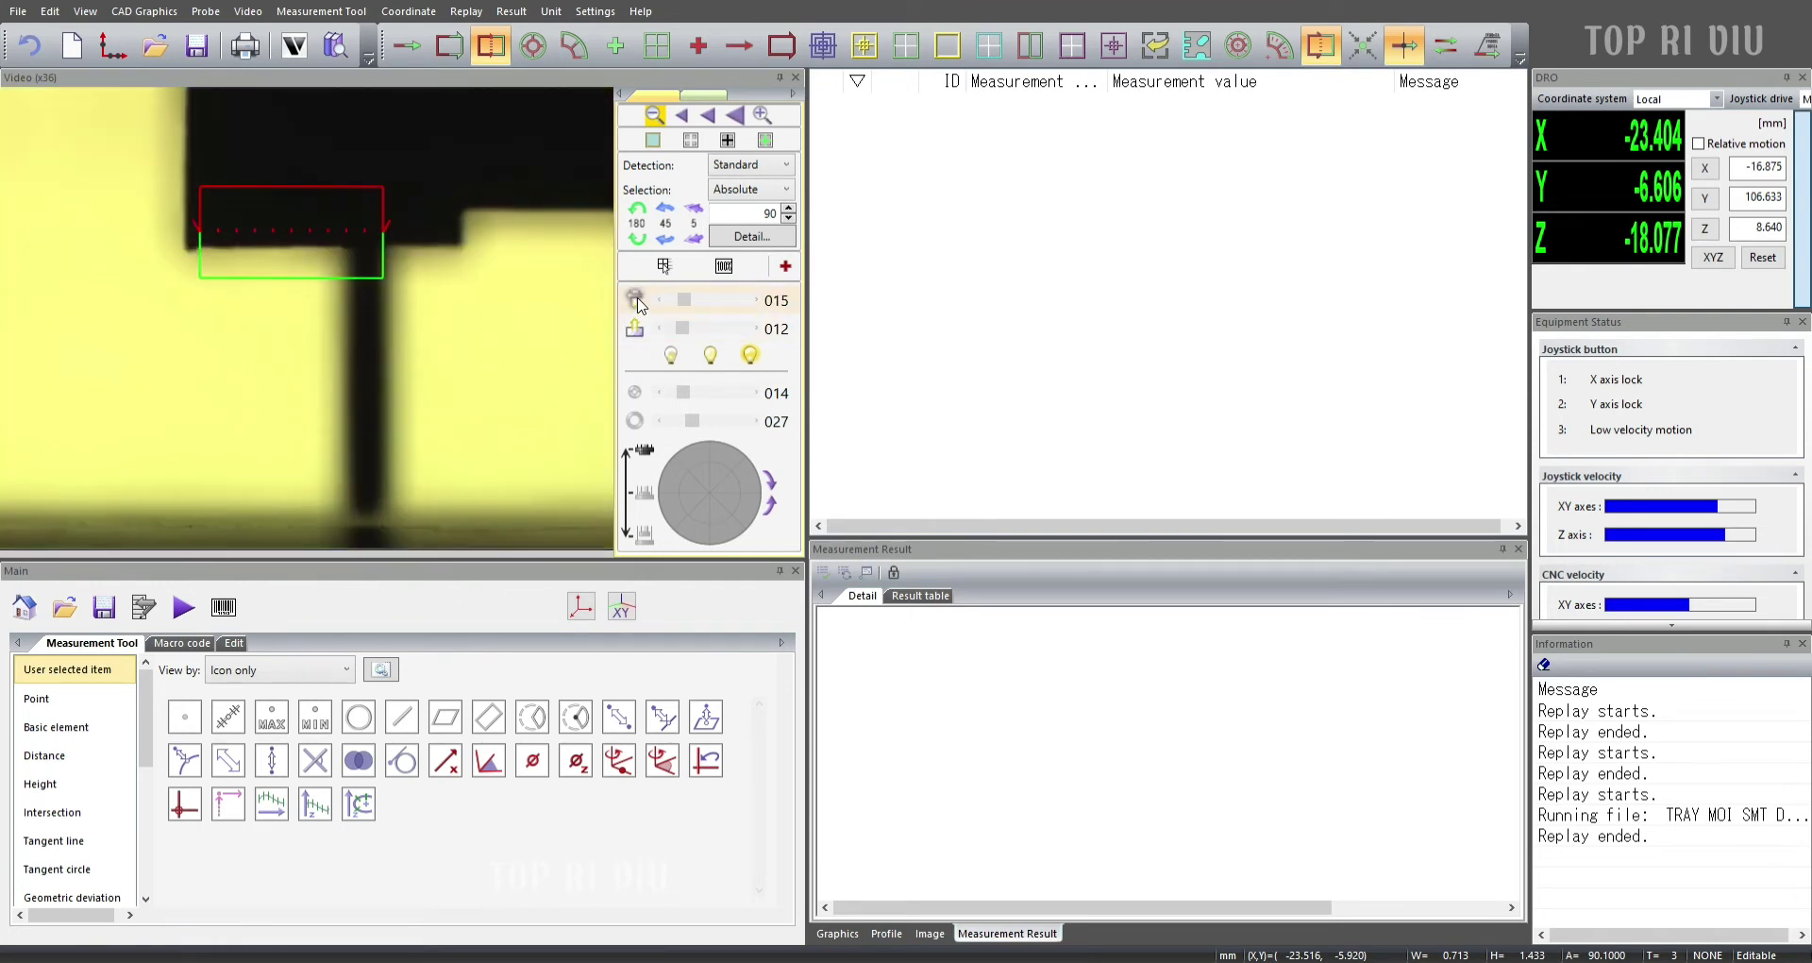
click(638, 299)
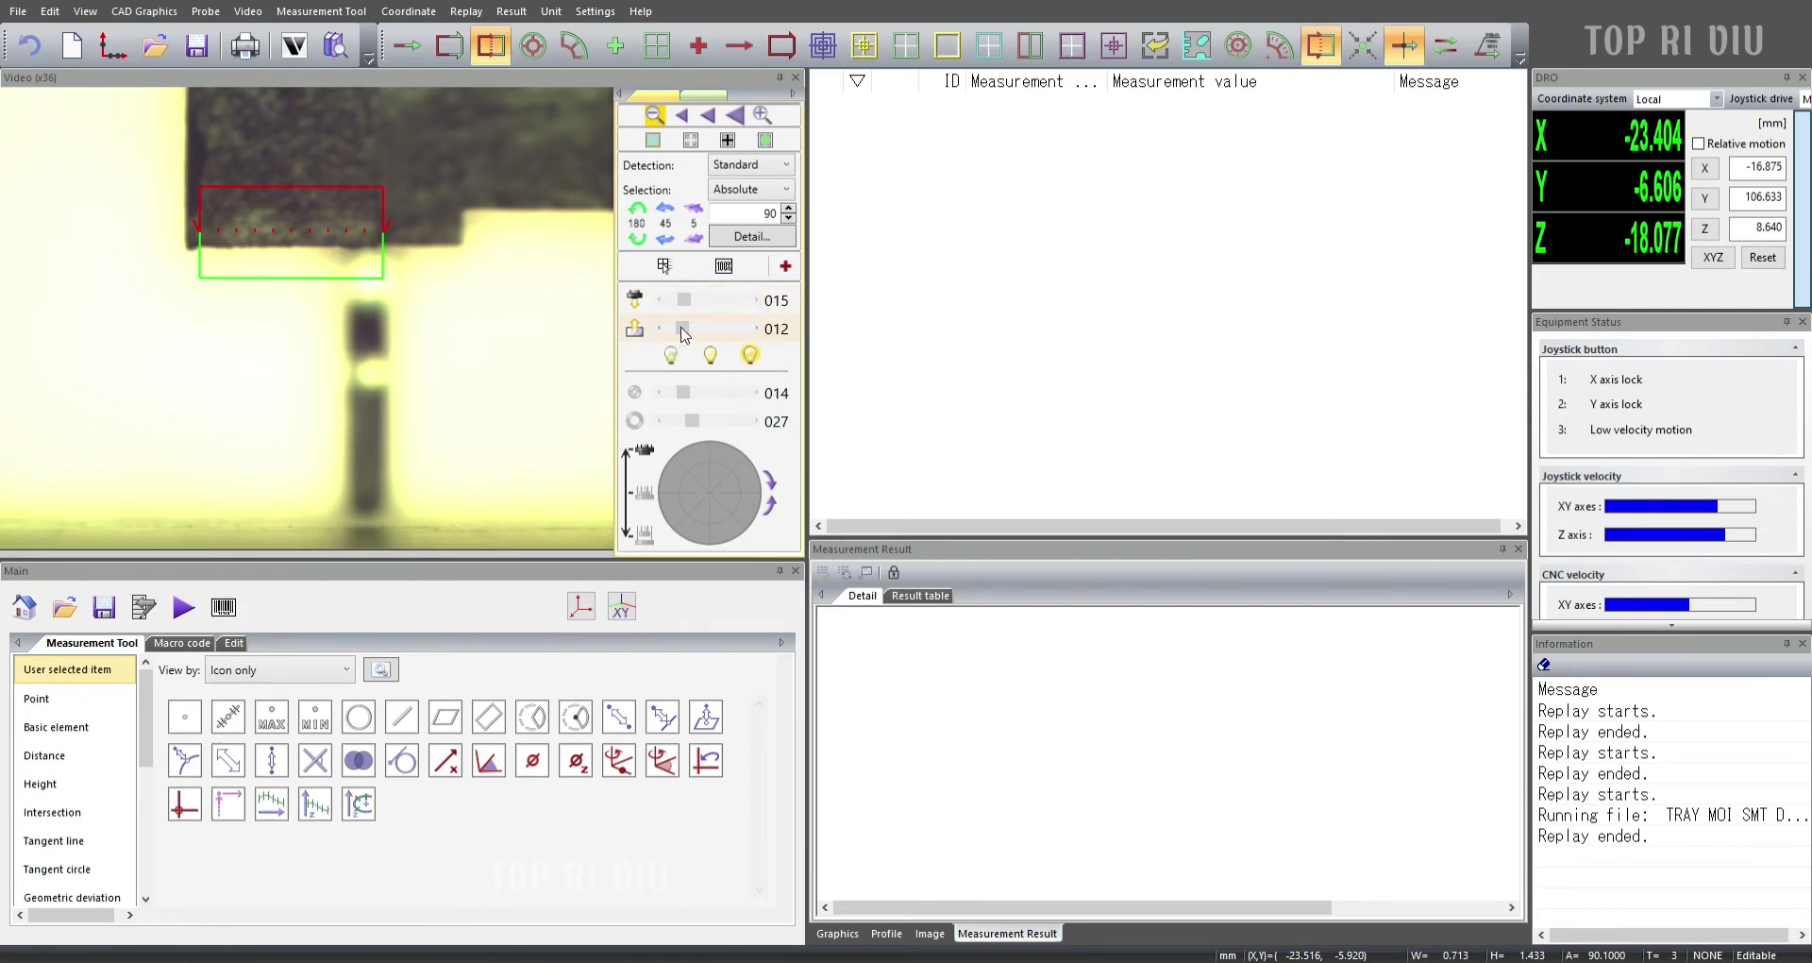
click(756, 301)
click(755, 302)
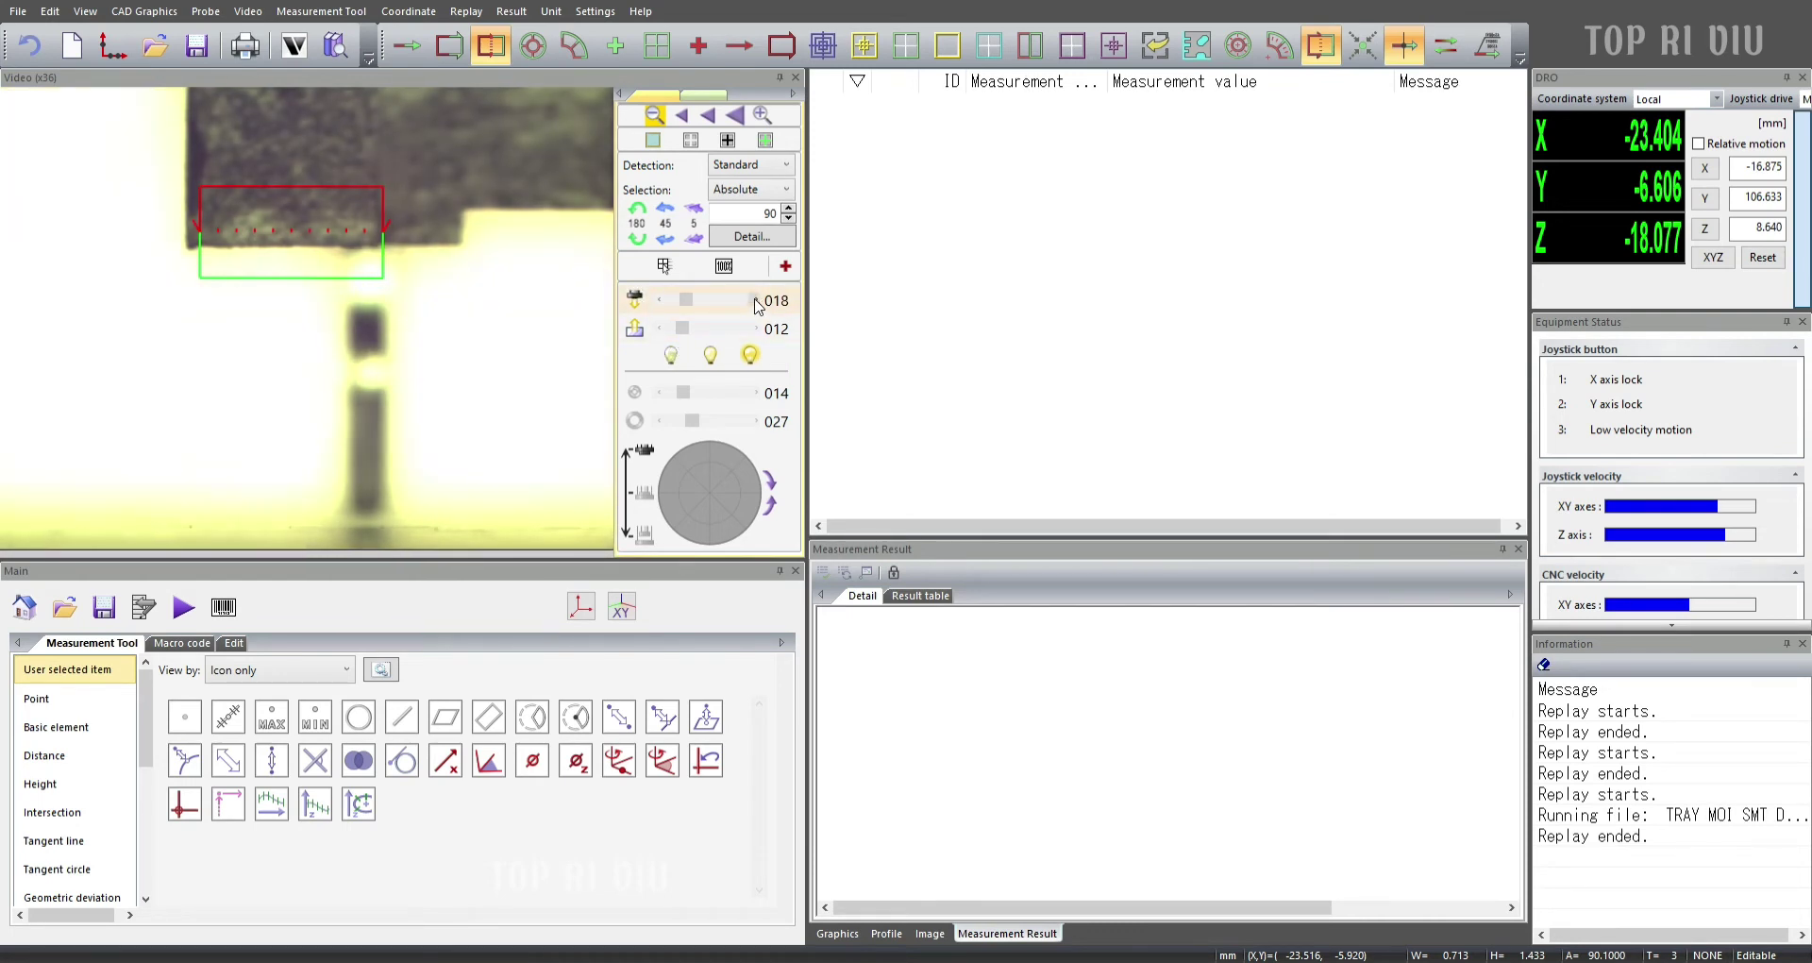
click(752, 302)
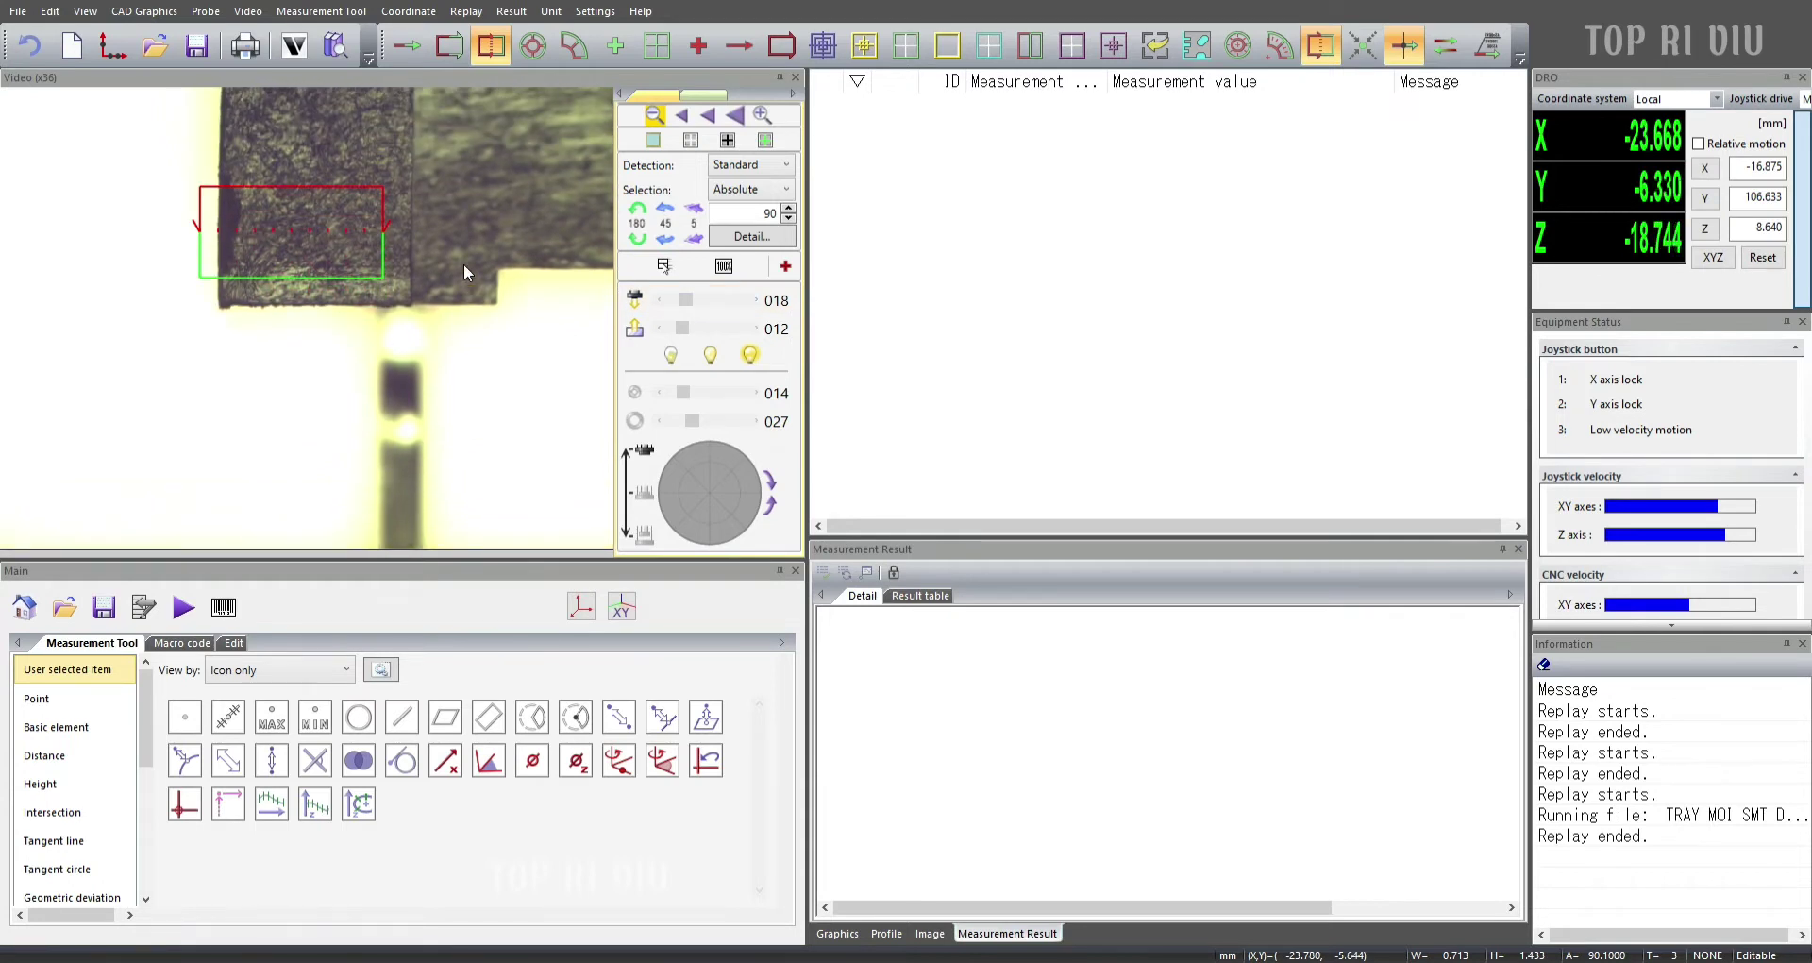
click(112, 46)
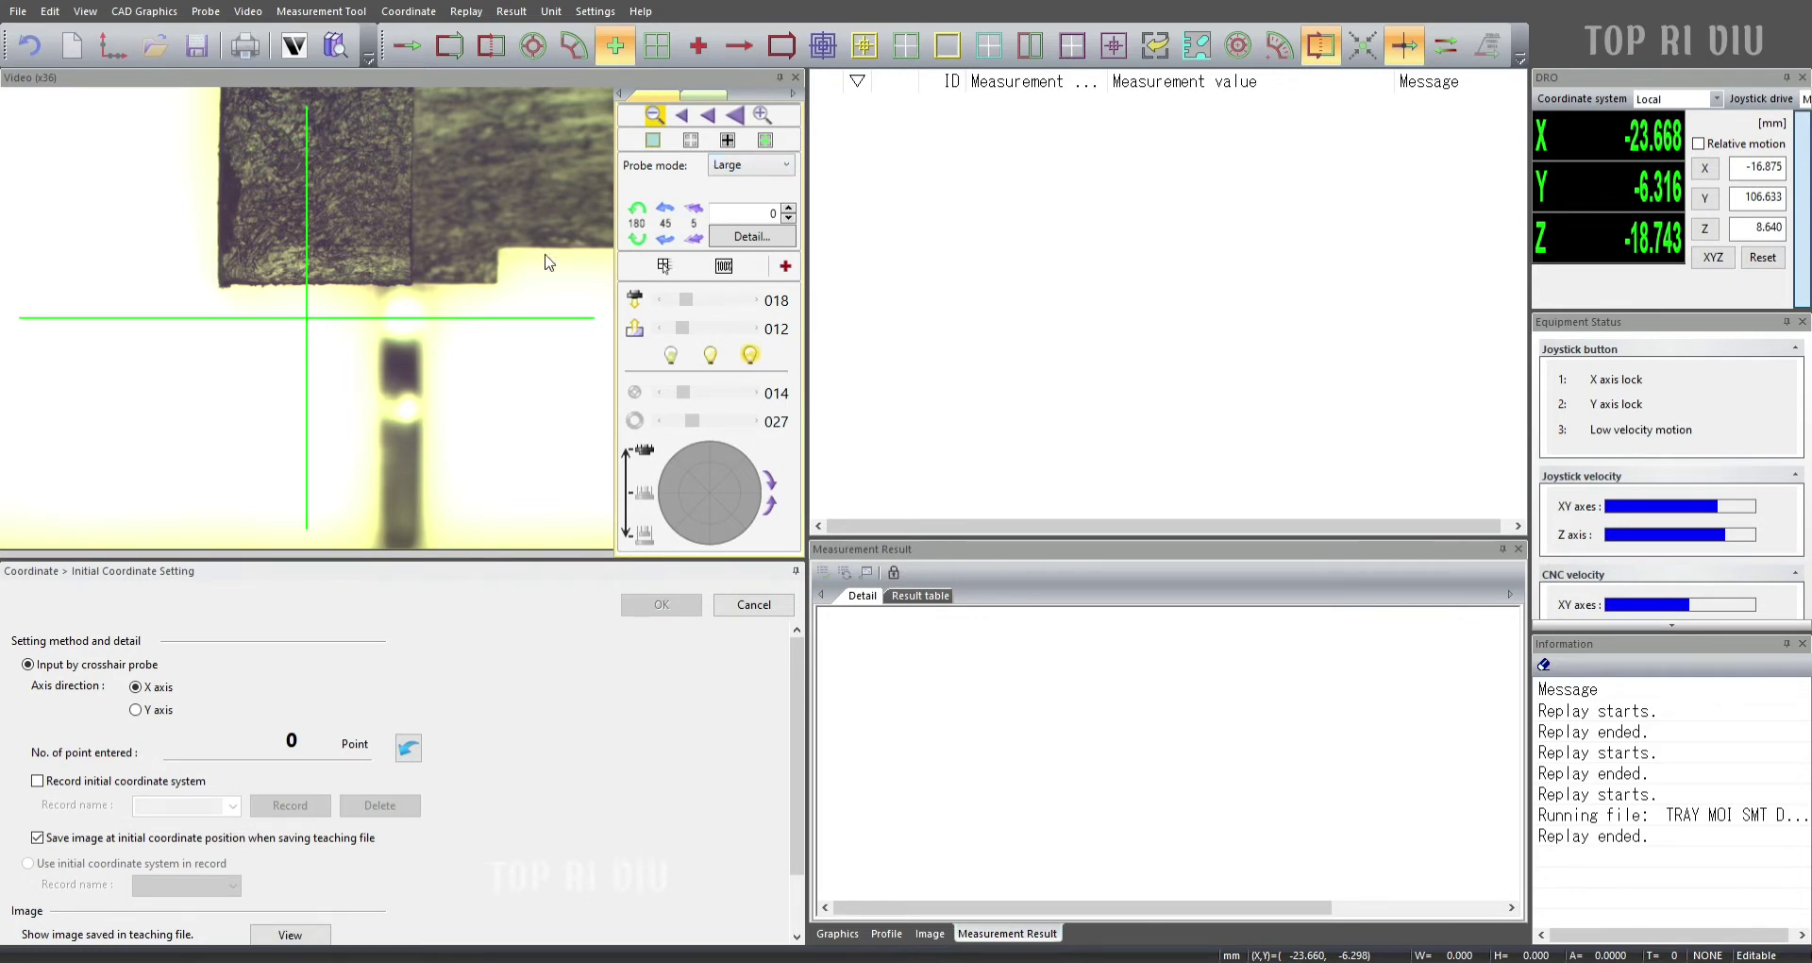
drag(322, 336, 224, 297)
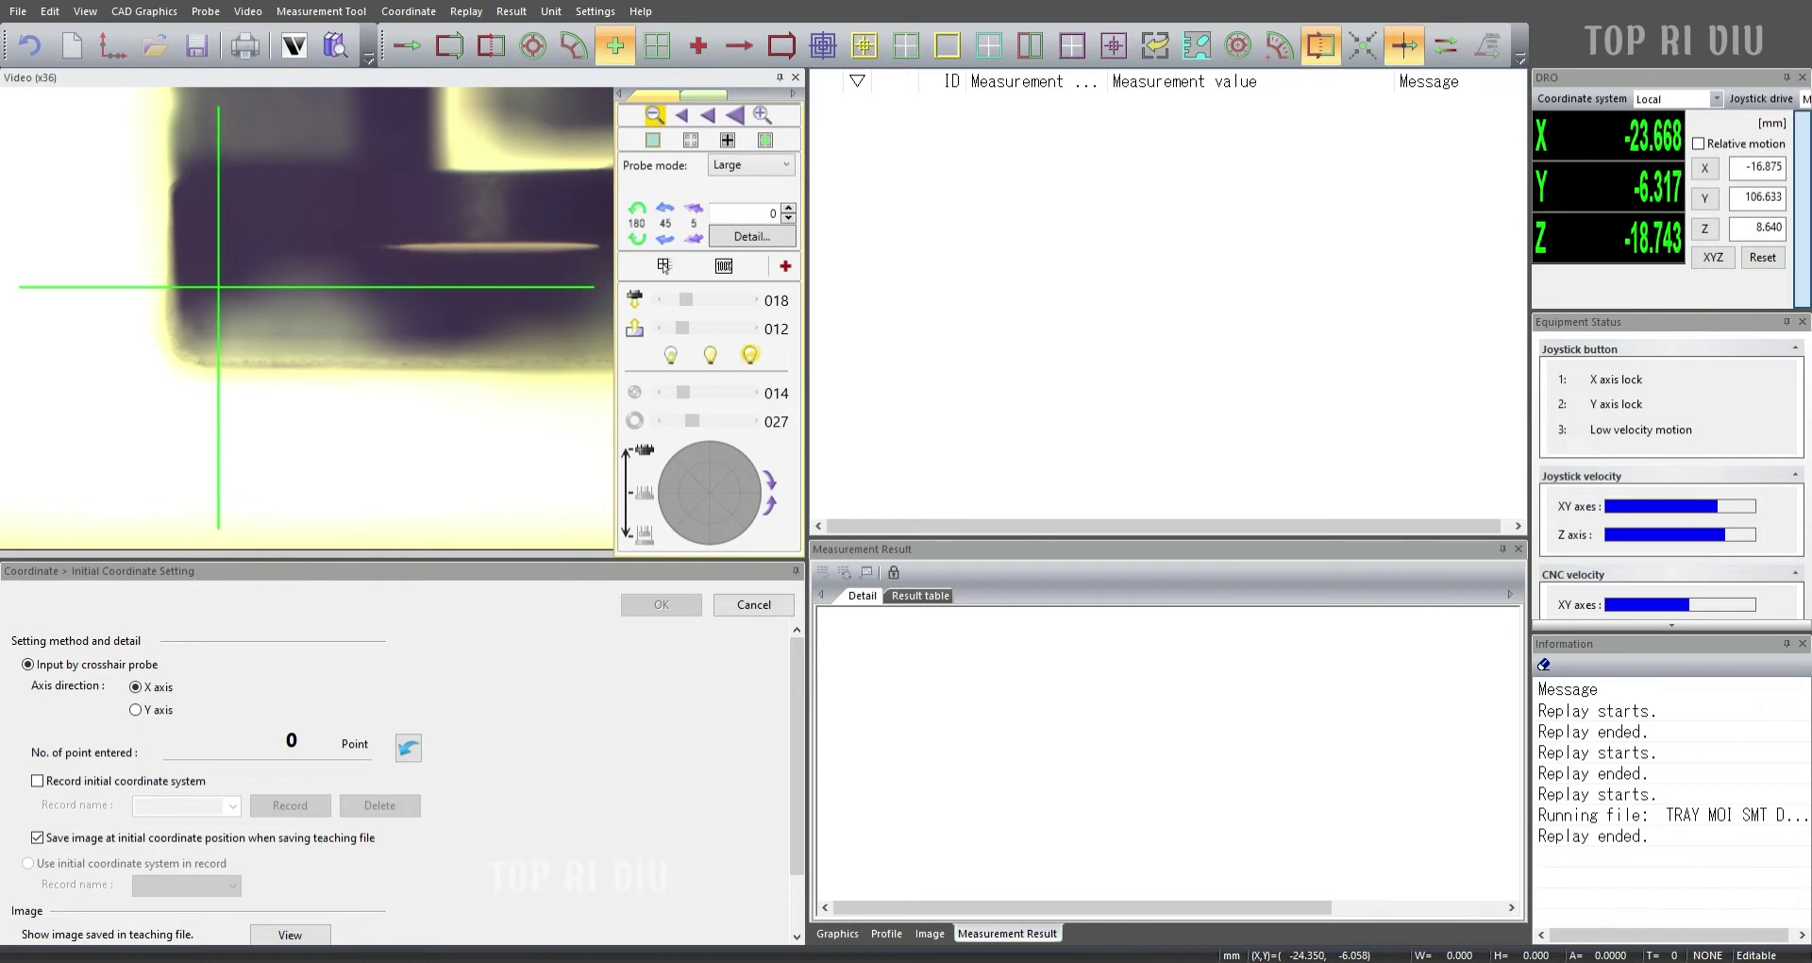
click(732, 605)
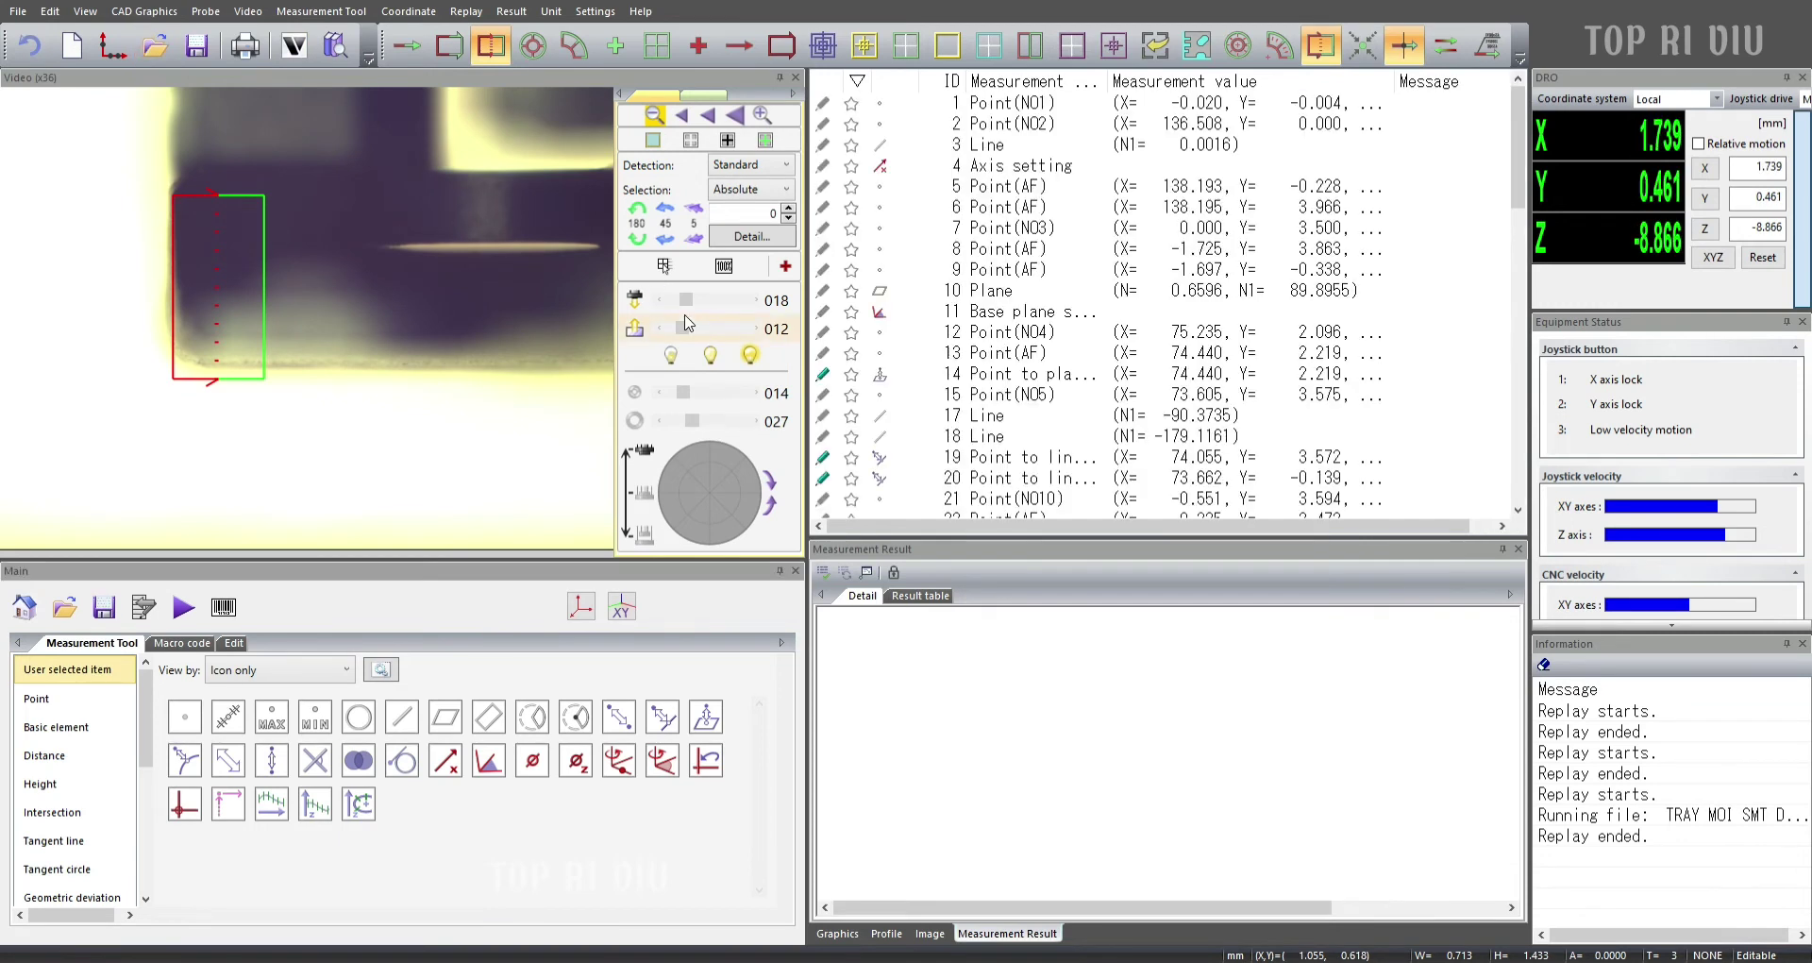
Focus the camera on the rib between the tray pockets with a Focus probe point and delete that point from the measurement list.
click(696, 63)
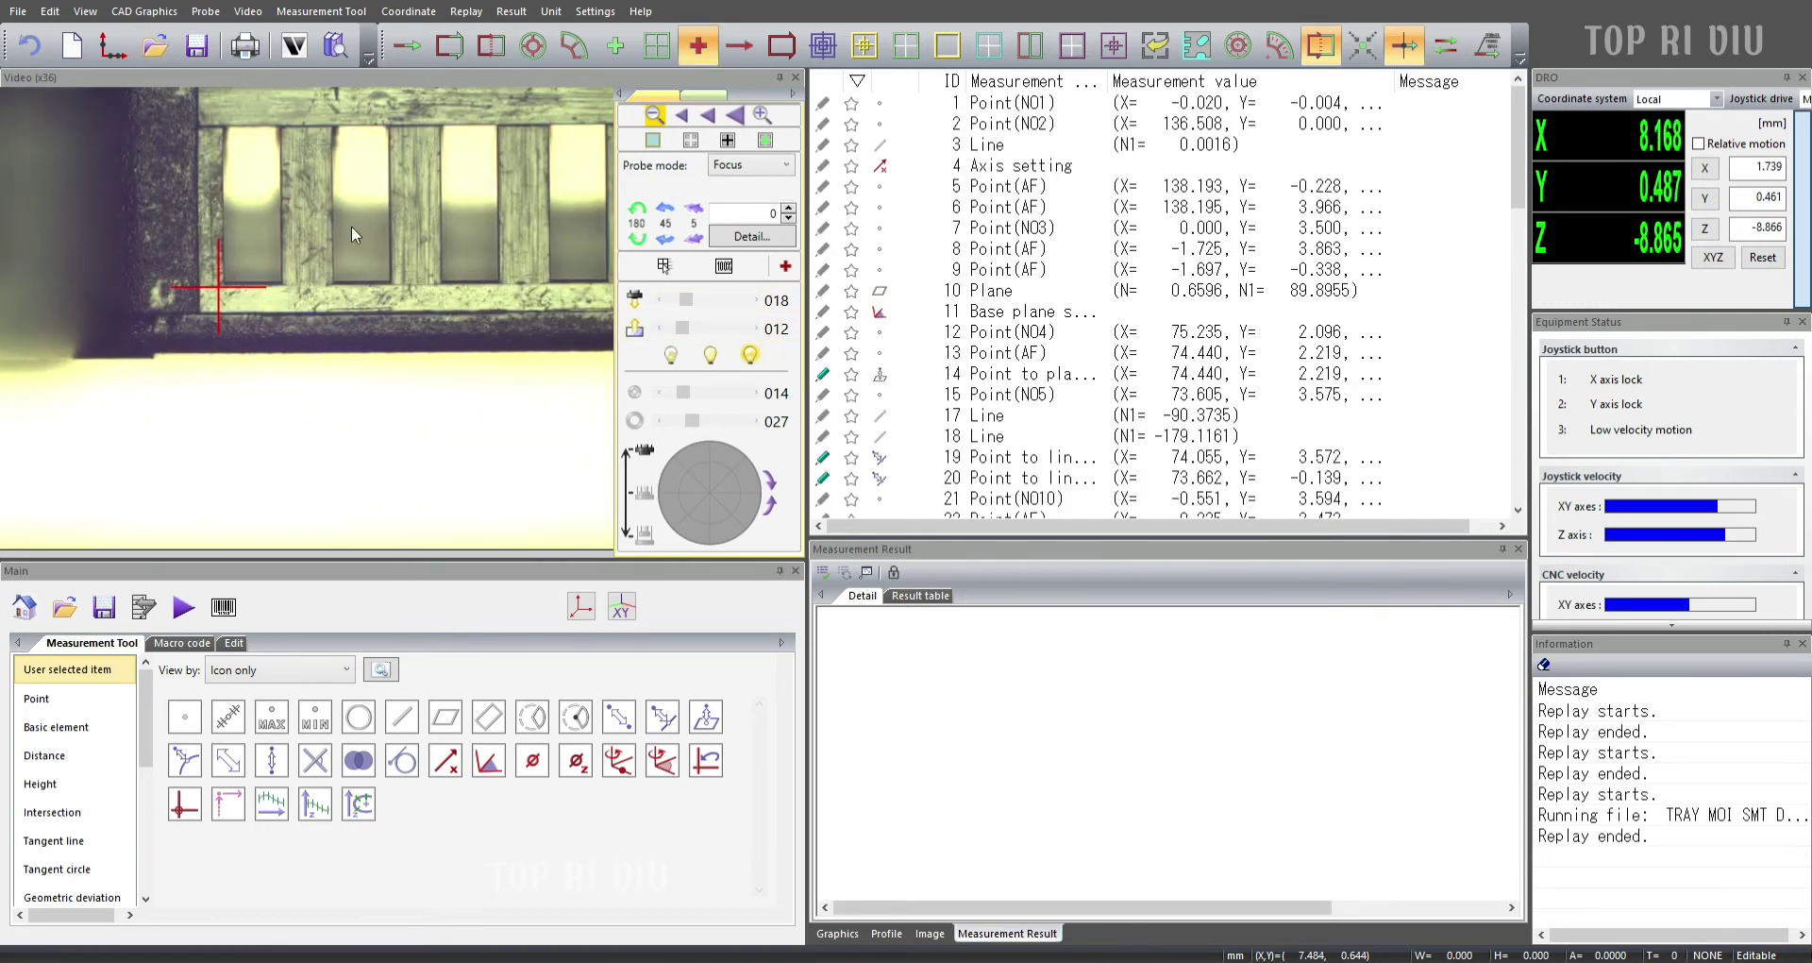
click(304, 214)
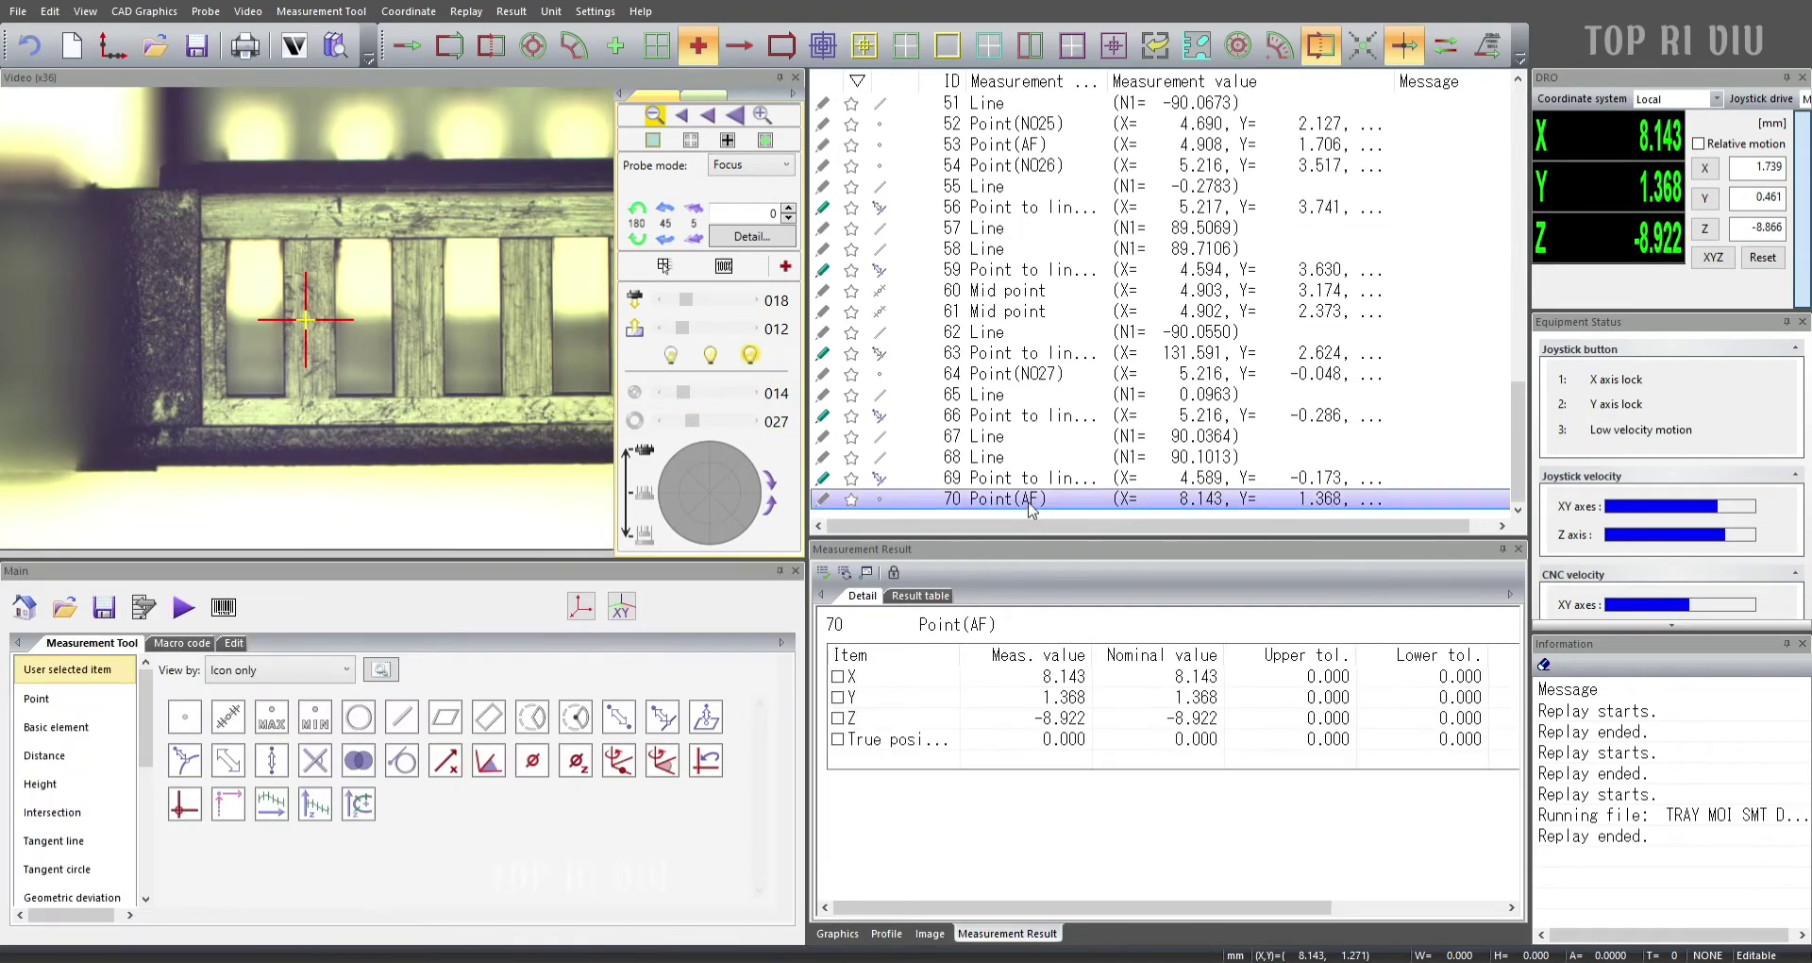
key(Delete)
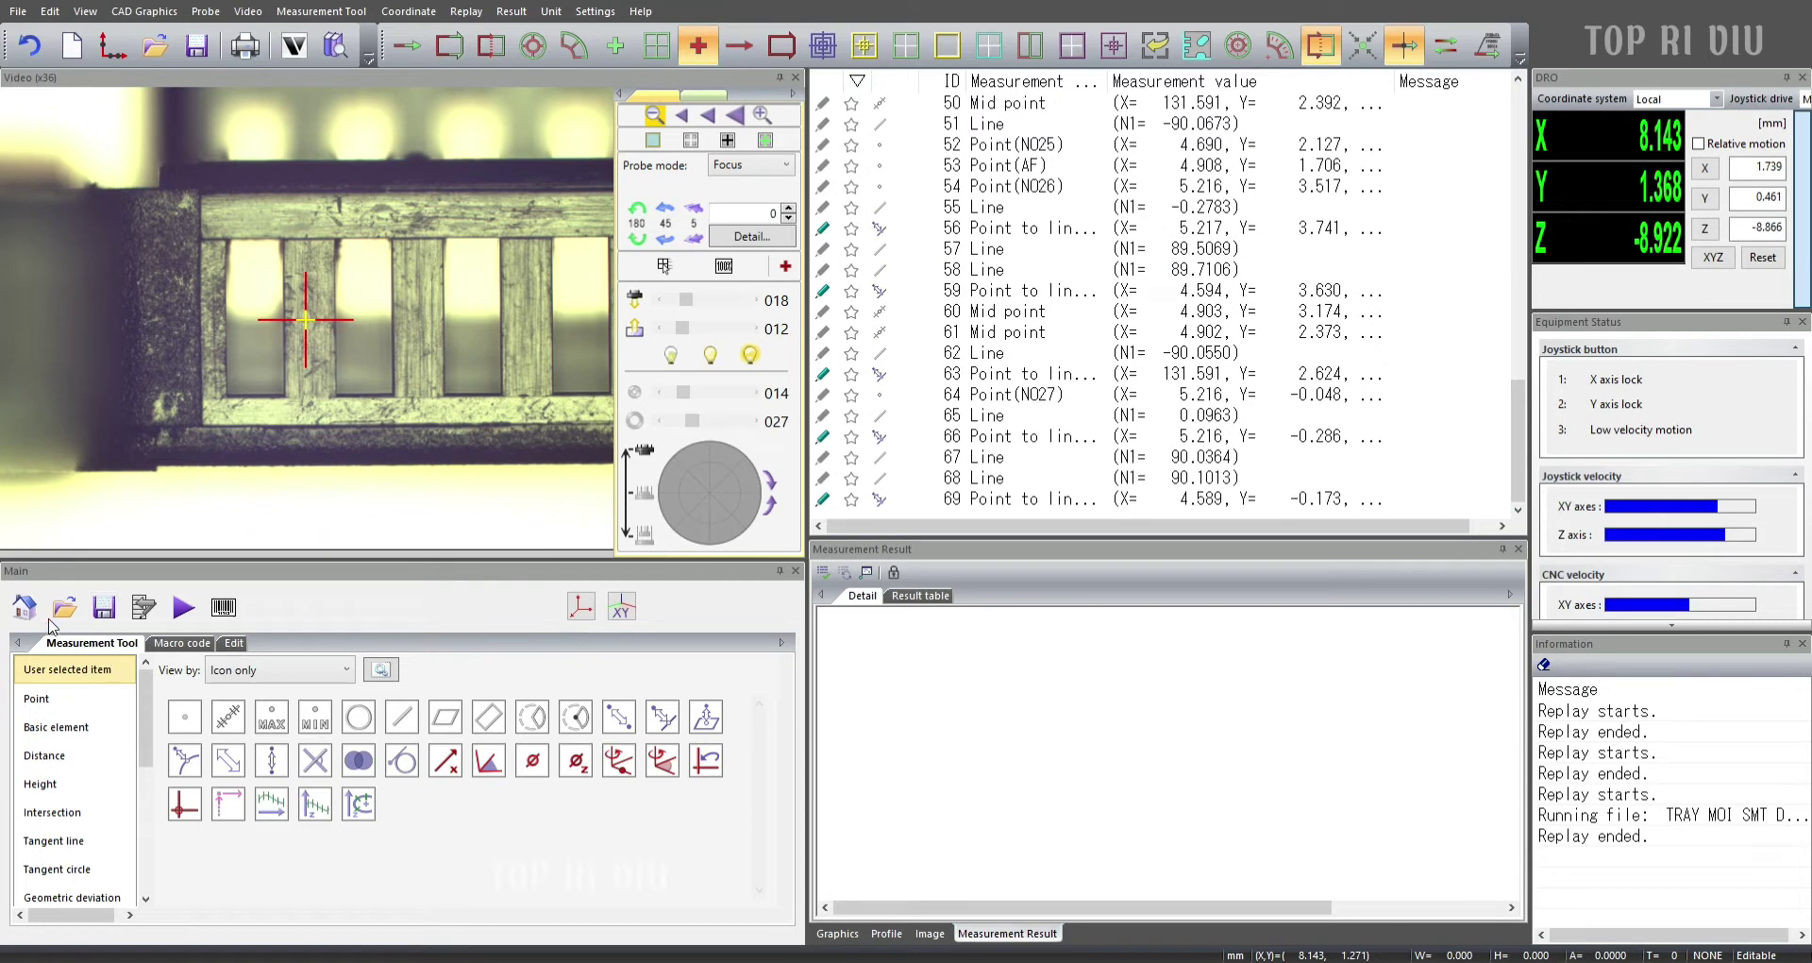
Try replaying mat A BDDR0543 den.nmp at four arbitrary positions, entering two X-axis points at the pocket corners of each tray, and end the run.
click(183, 607)
click(89, 704)
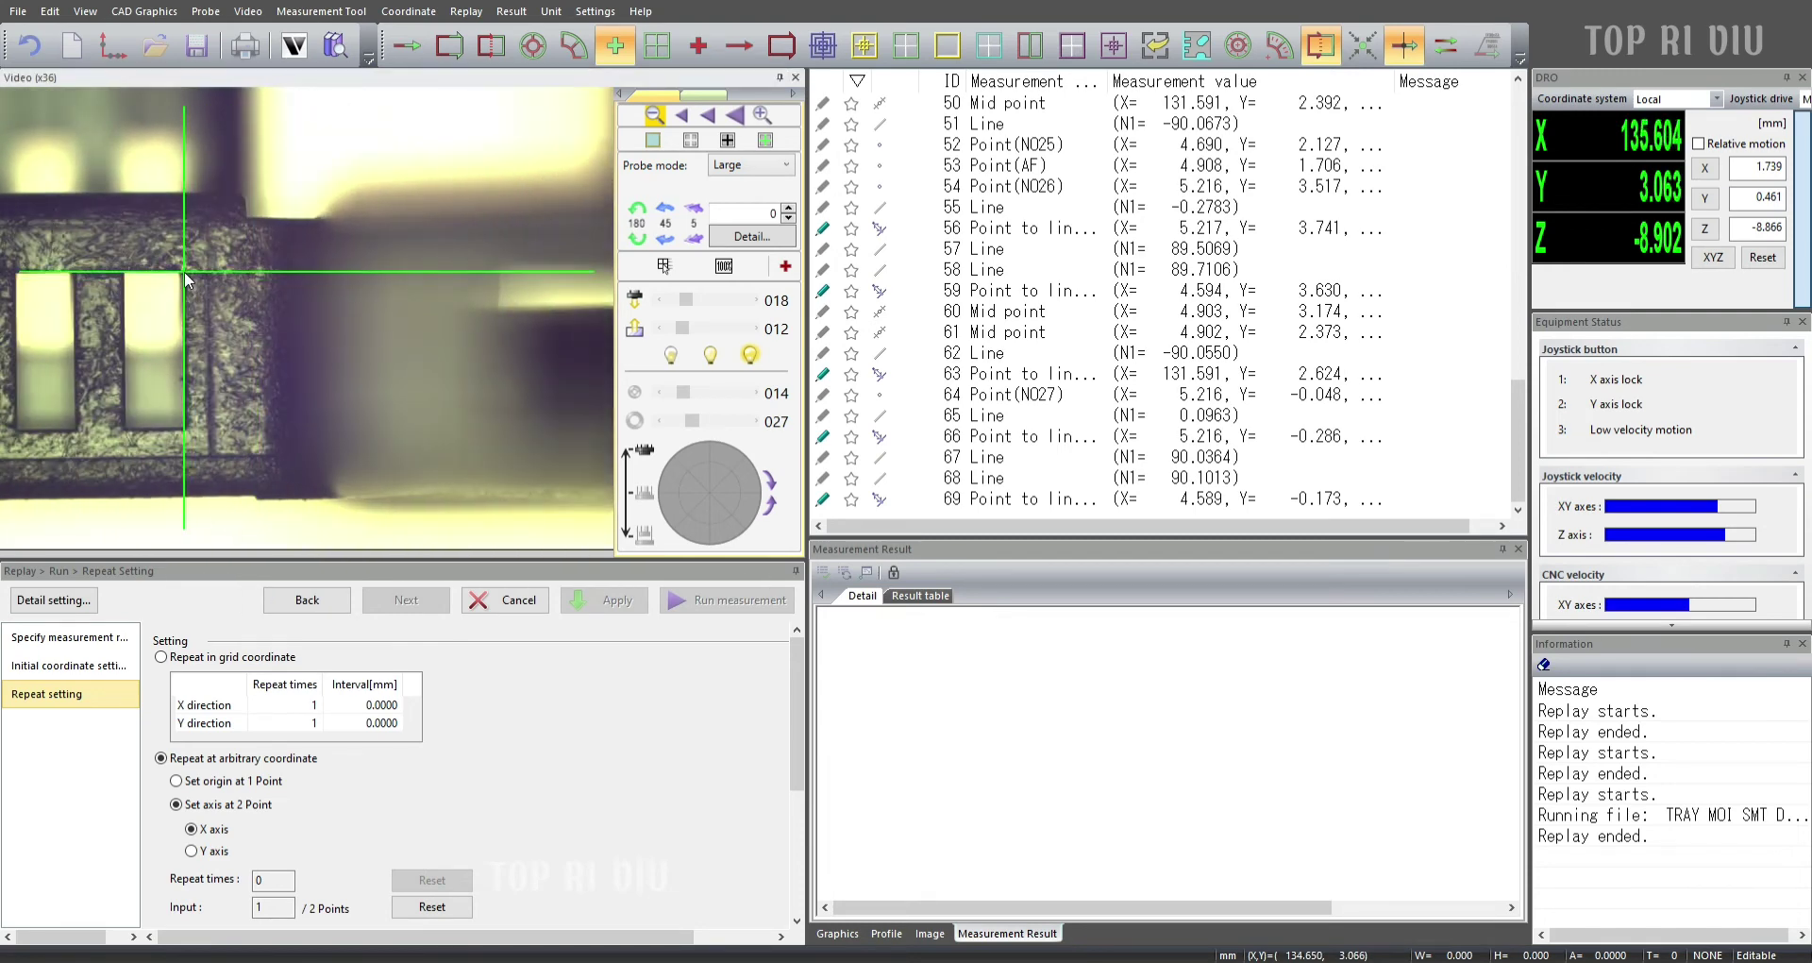
click(186, 279)
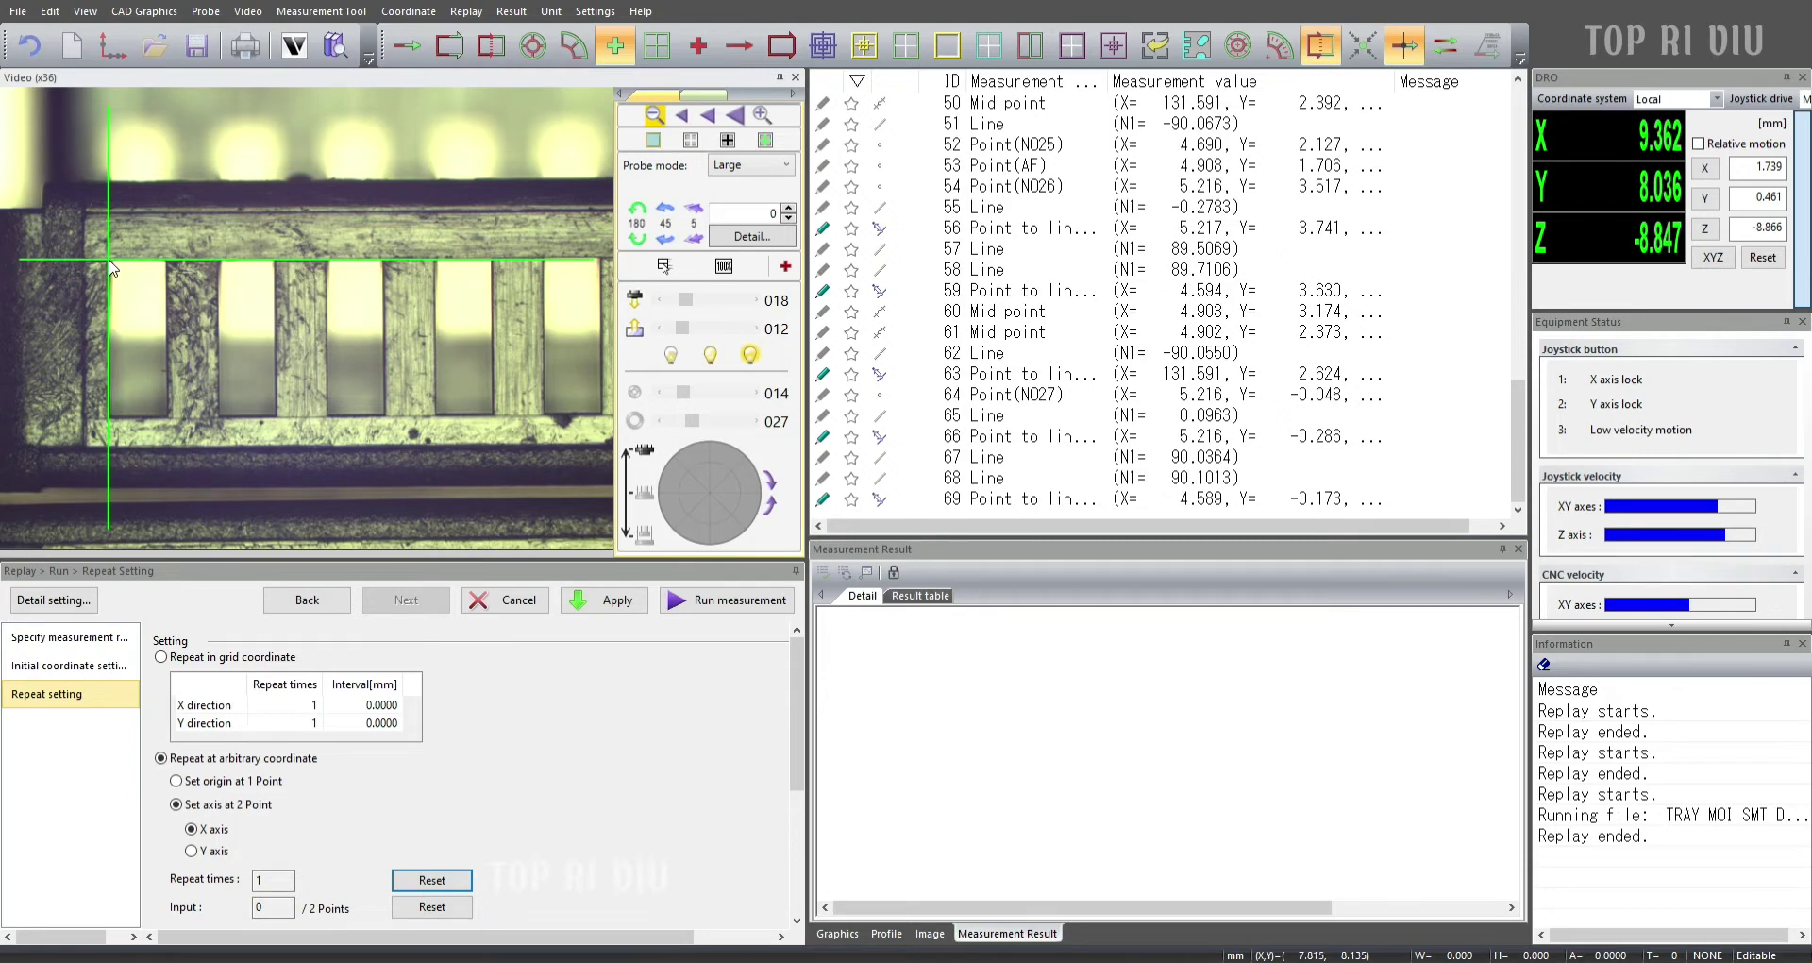
click(110, 268)
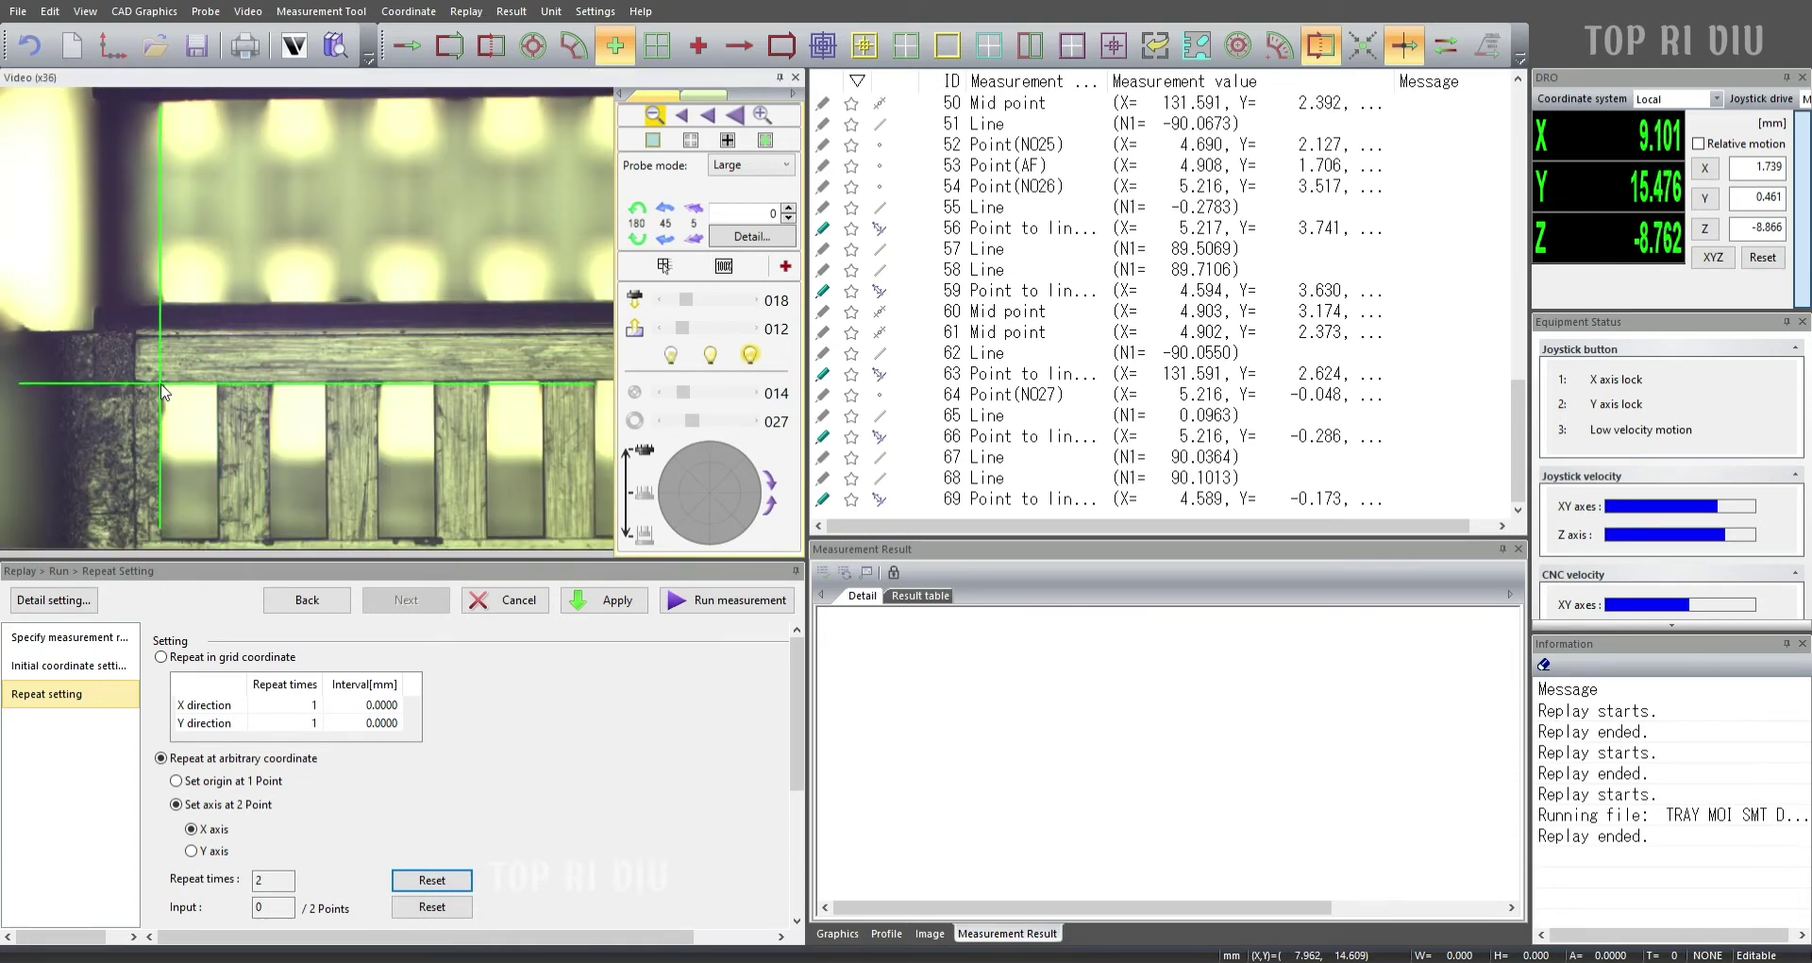
click(162, 390)
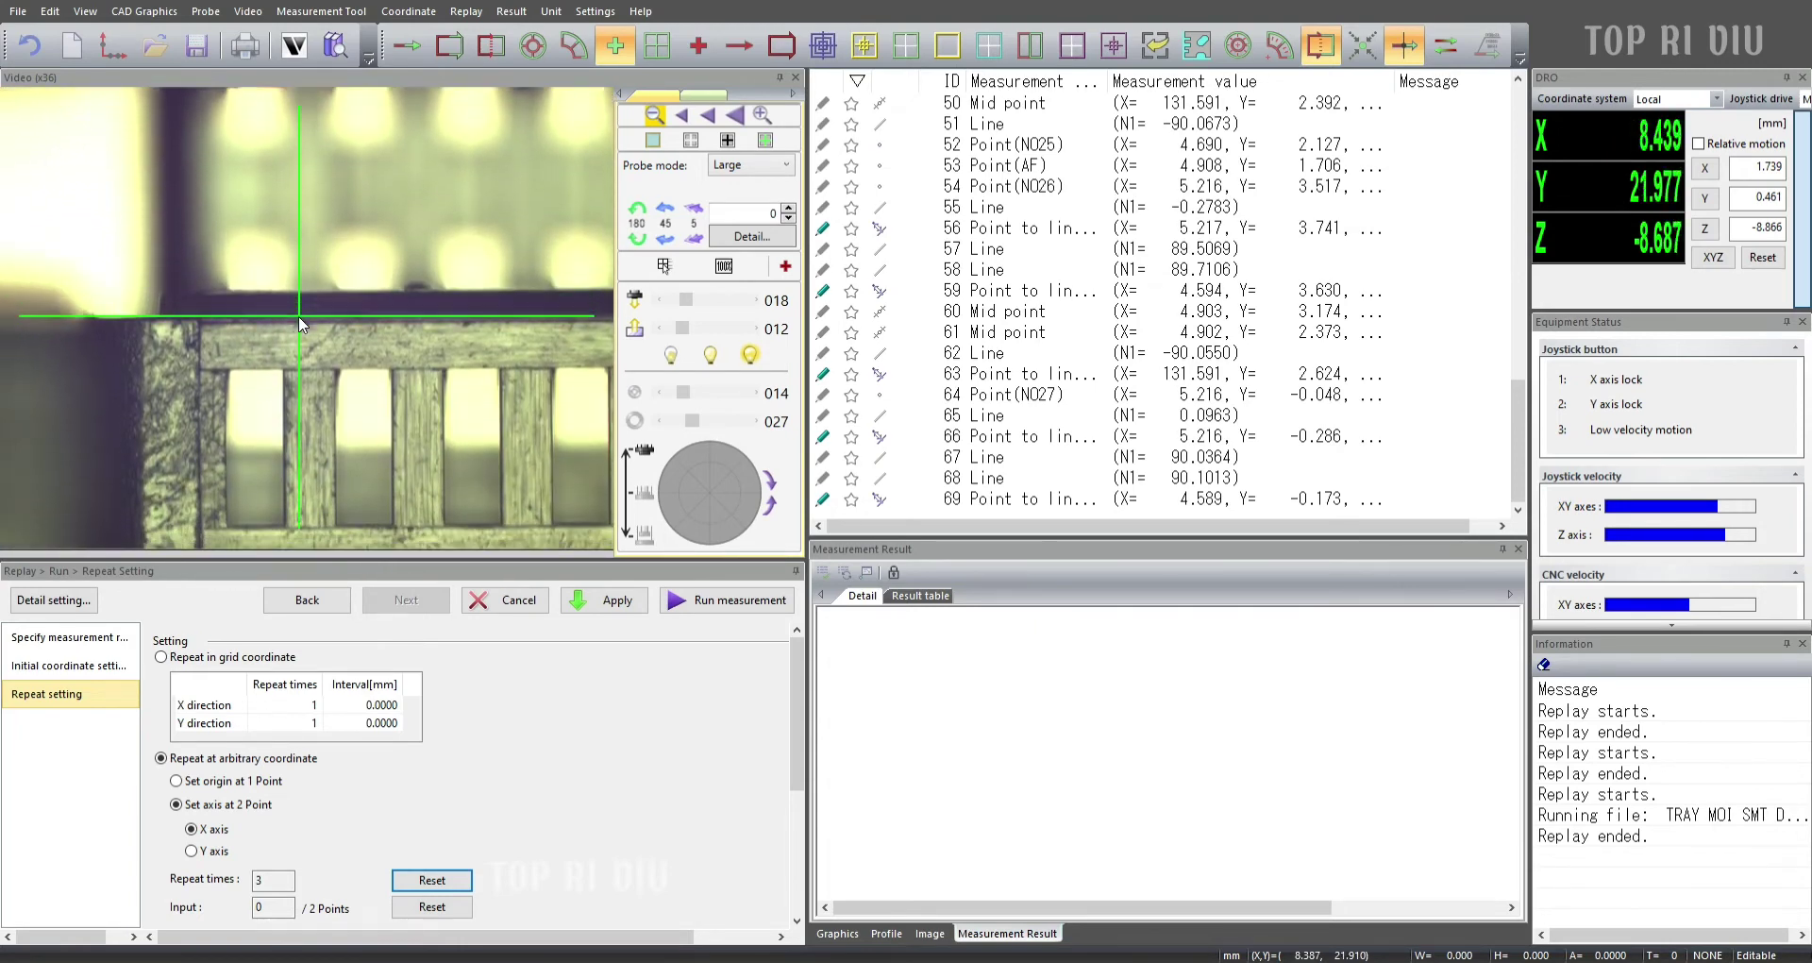
click(230, 317)
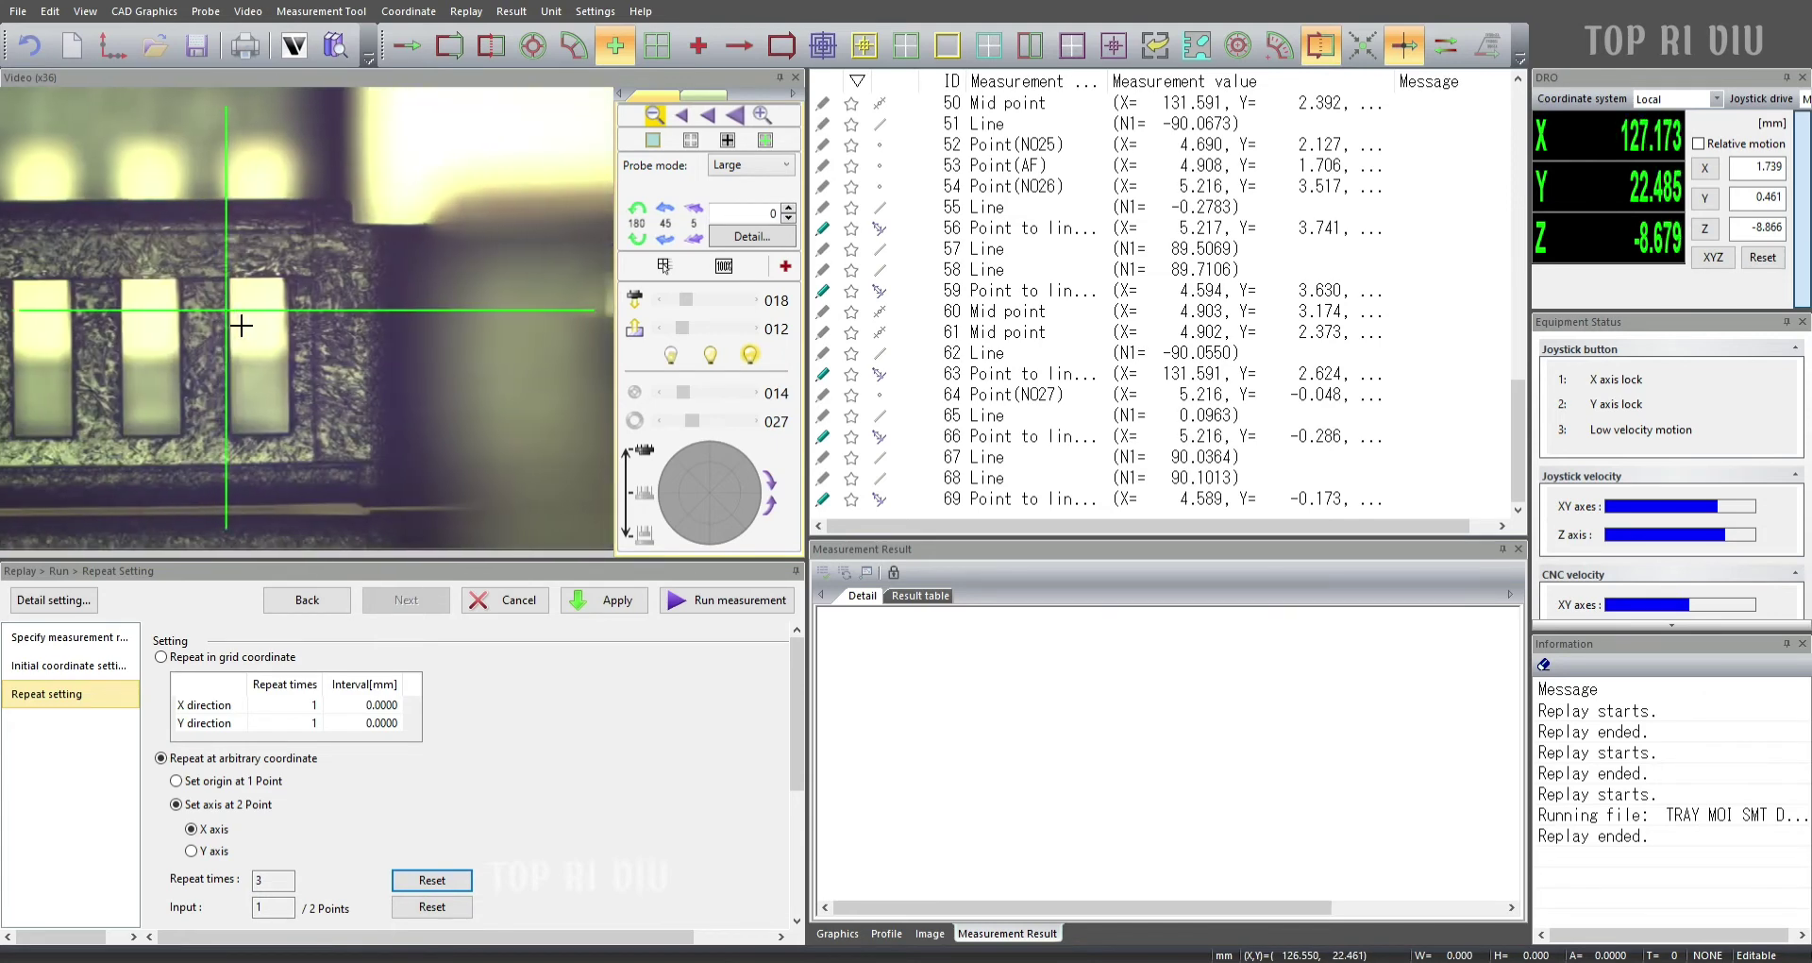
click(292, 292)
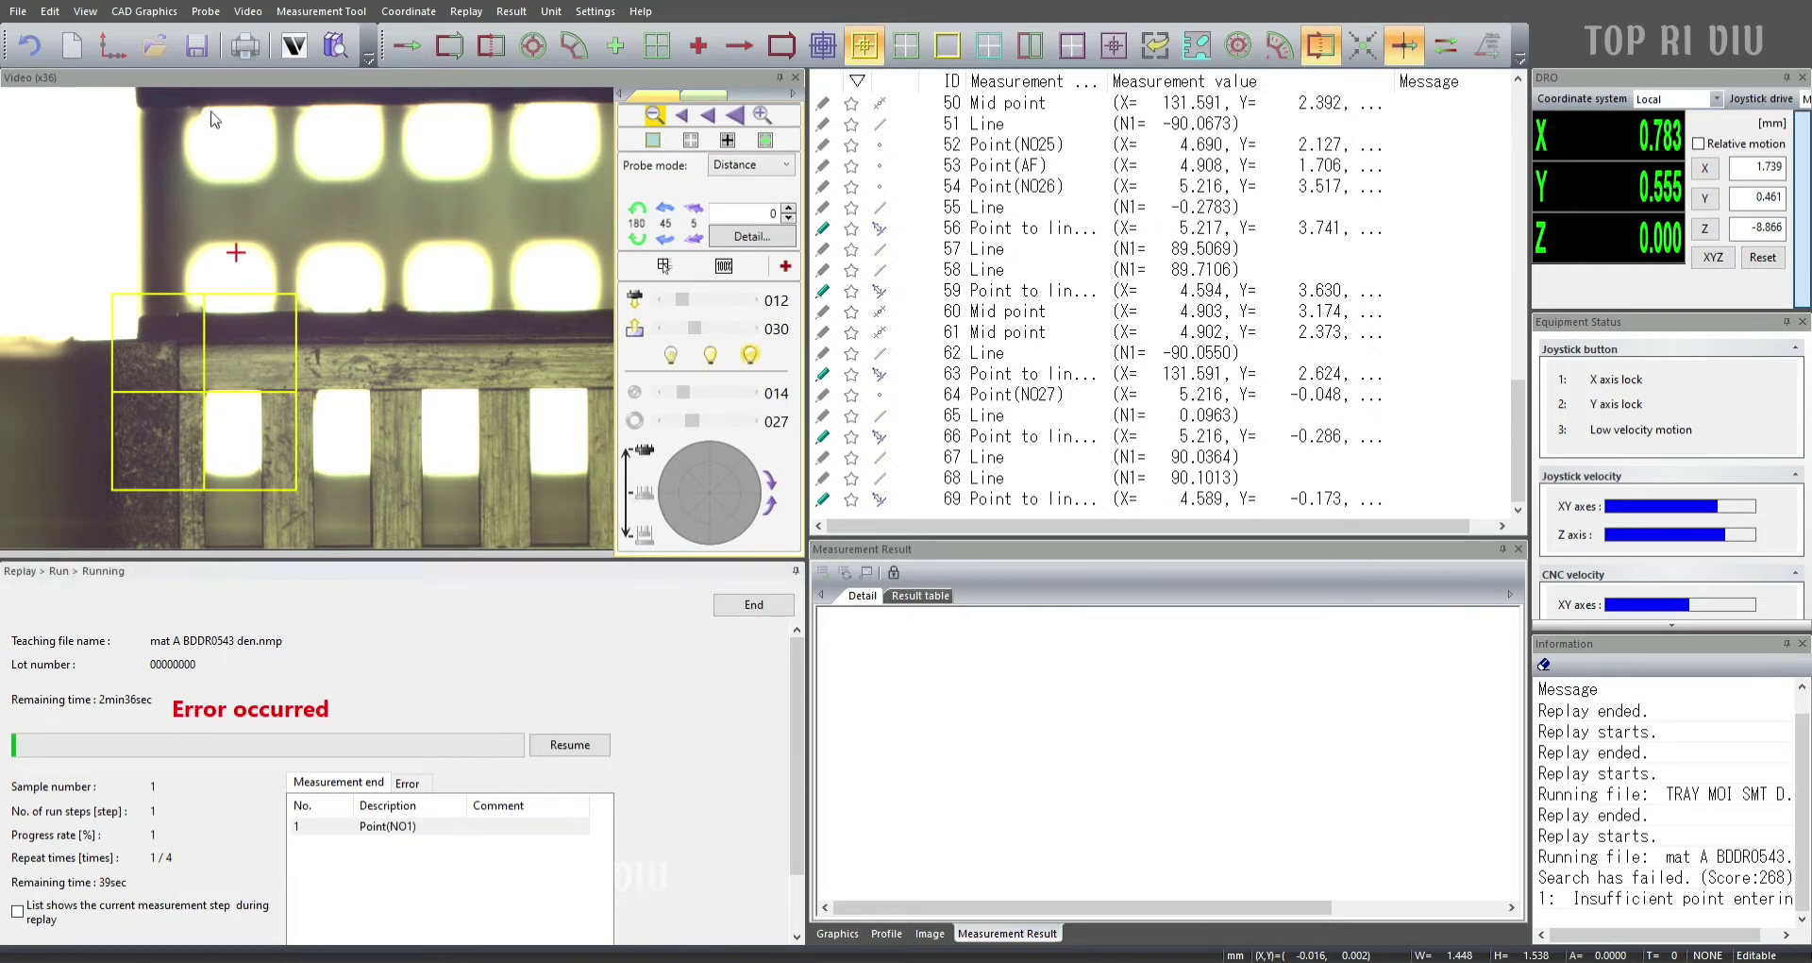
click(721, 611)
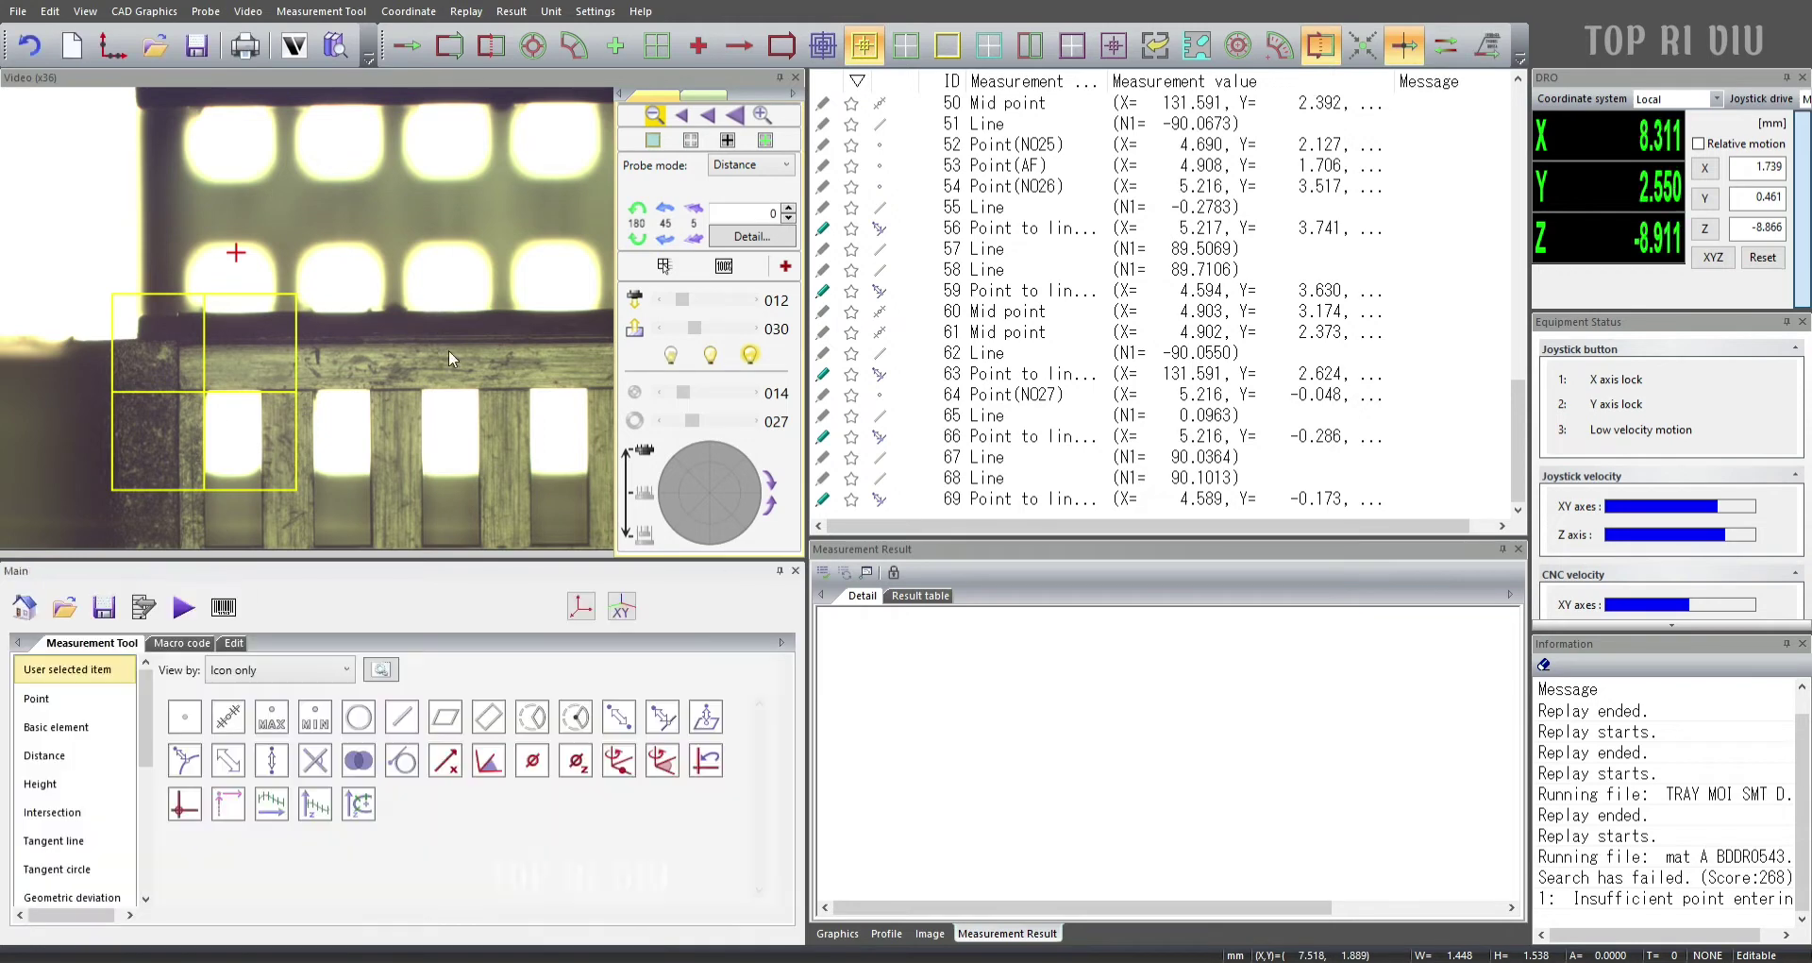
Run mat A BDDR0543 mau xanh.nmp with four repeats at arbitrary coordinates, entering one origin point at each part's first pocket corner.
click(184, 607)
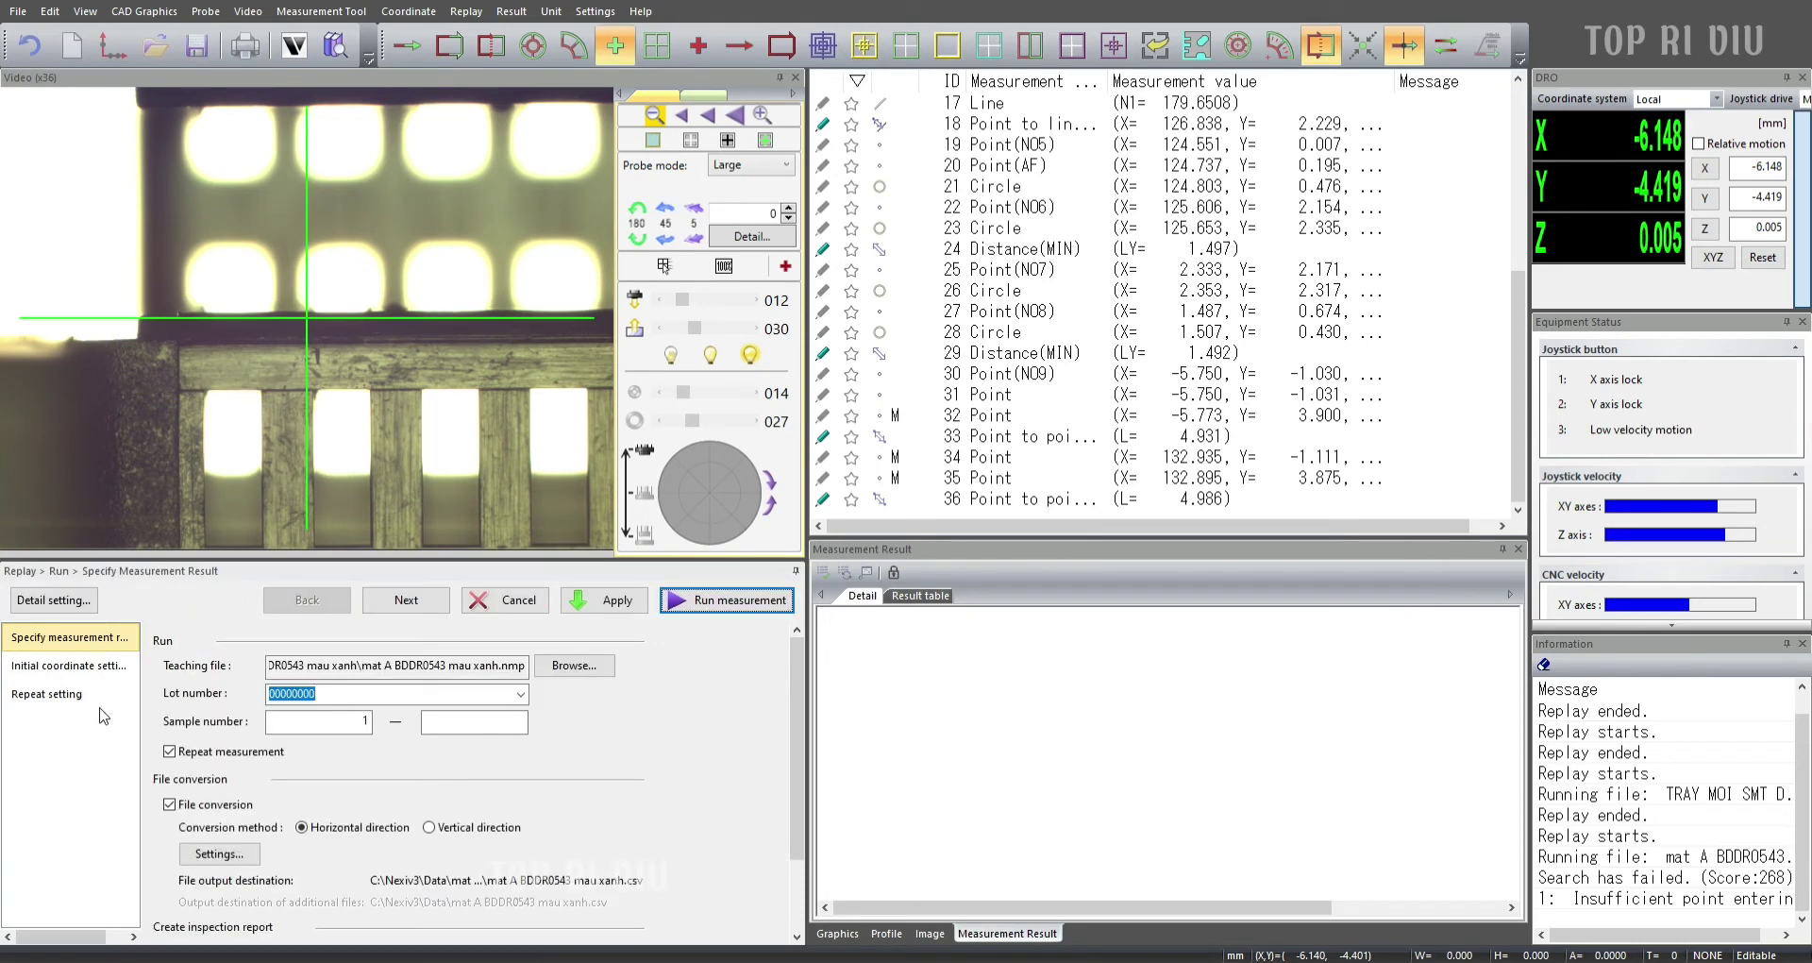
click(132, 694)
click(432, 879)
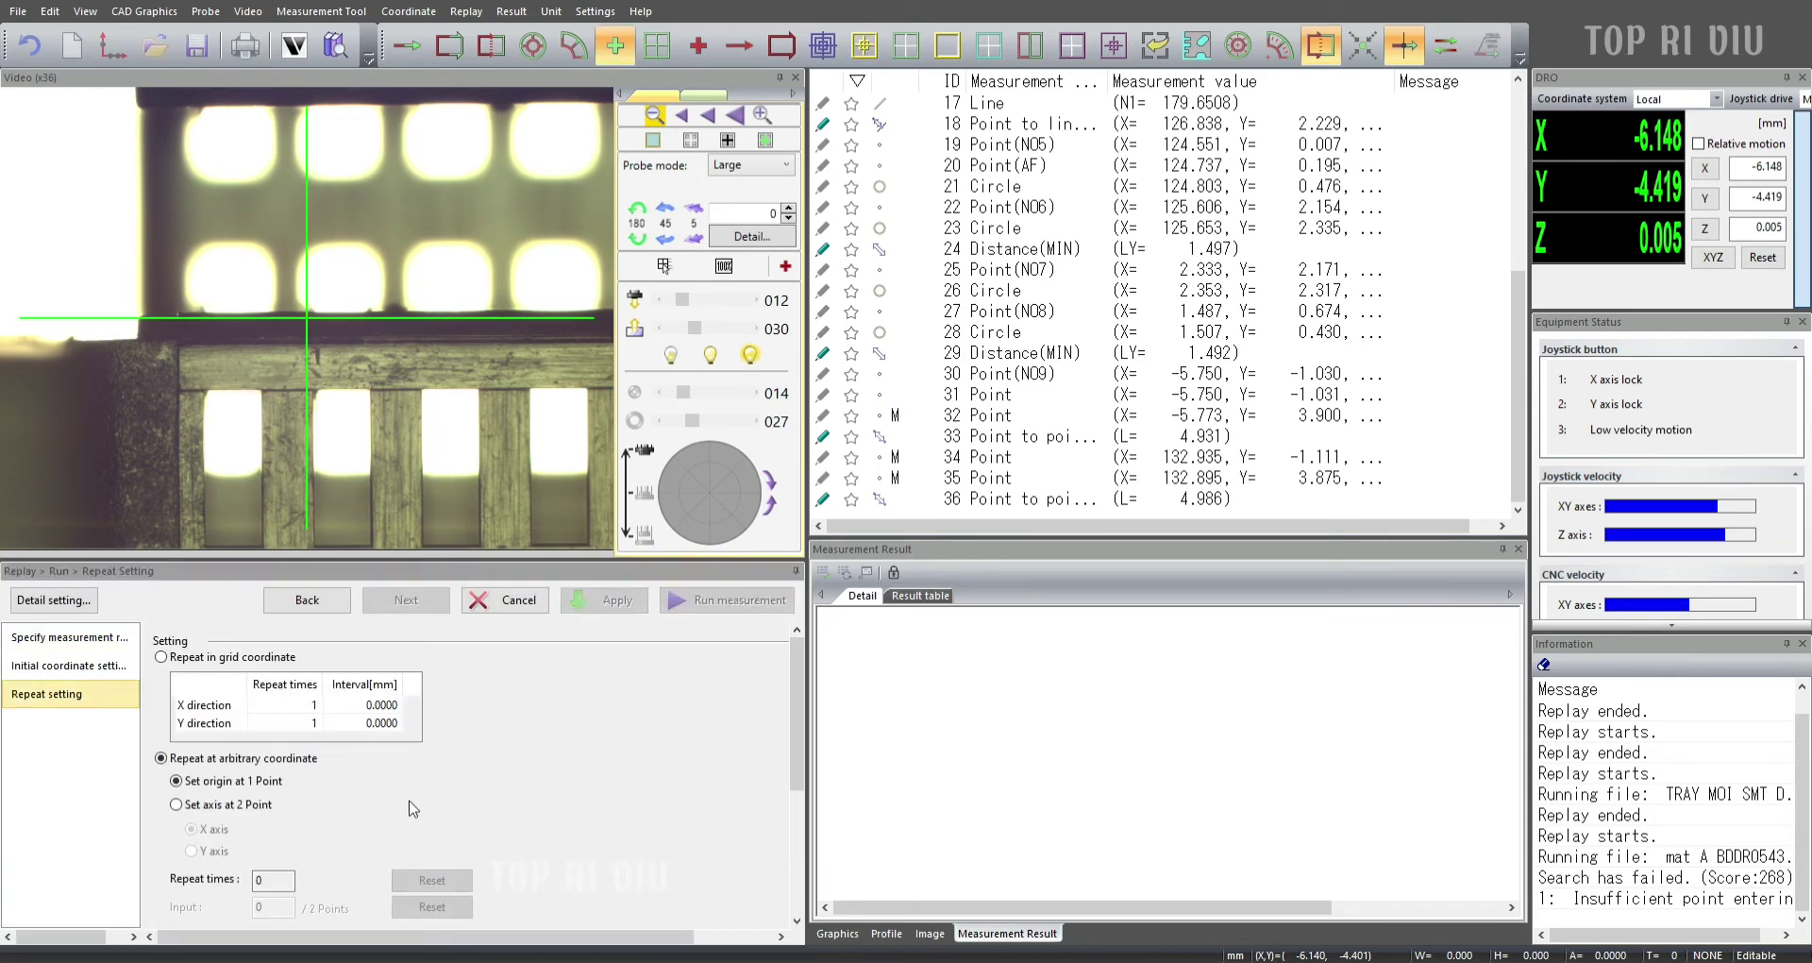
drag(304, 376, 205, 390)
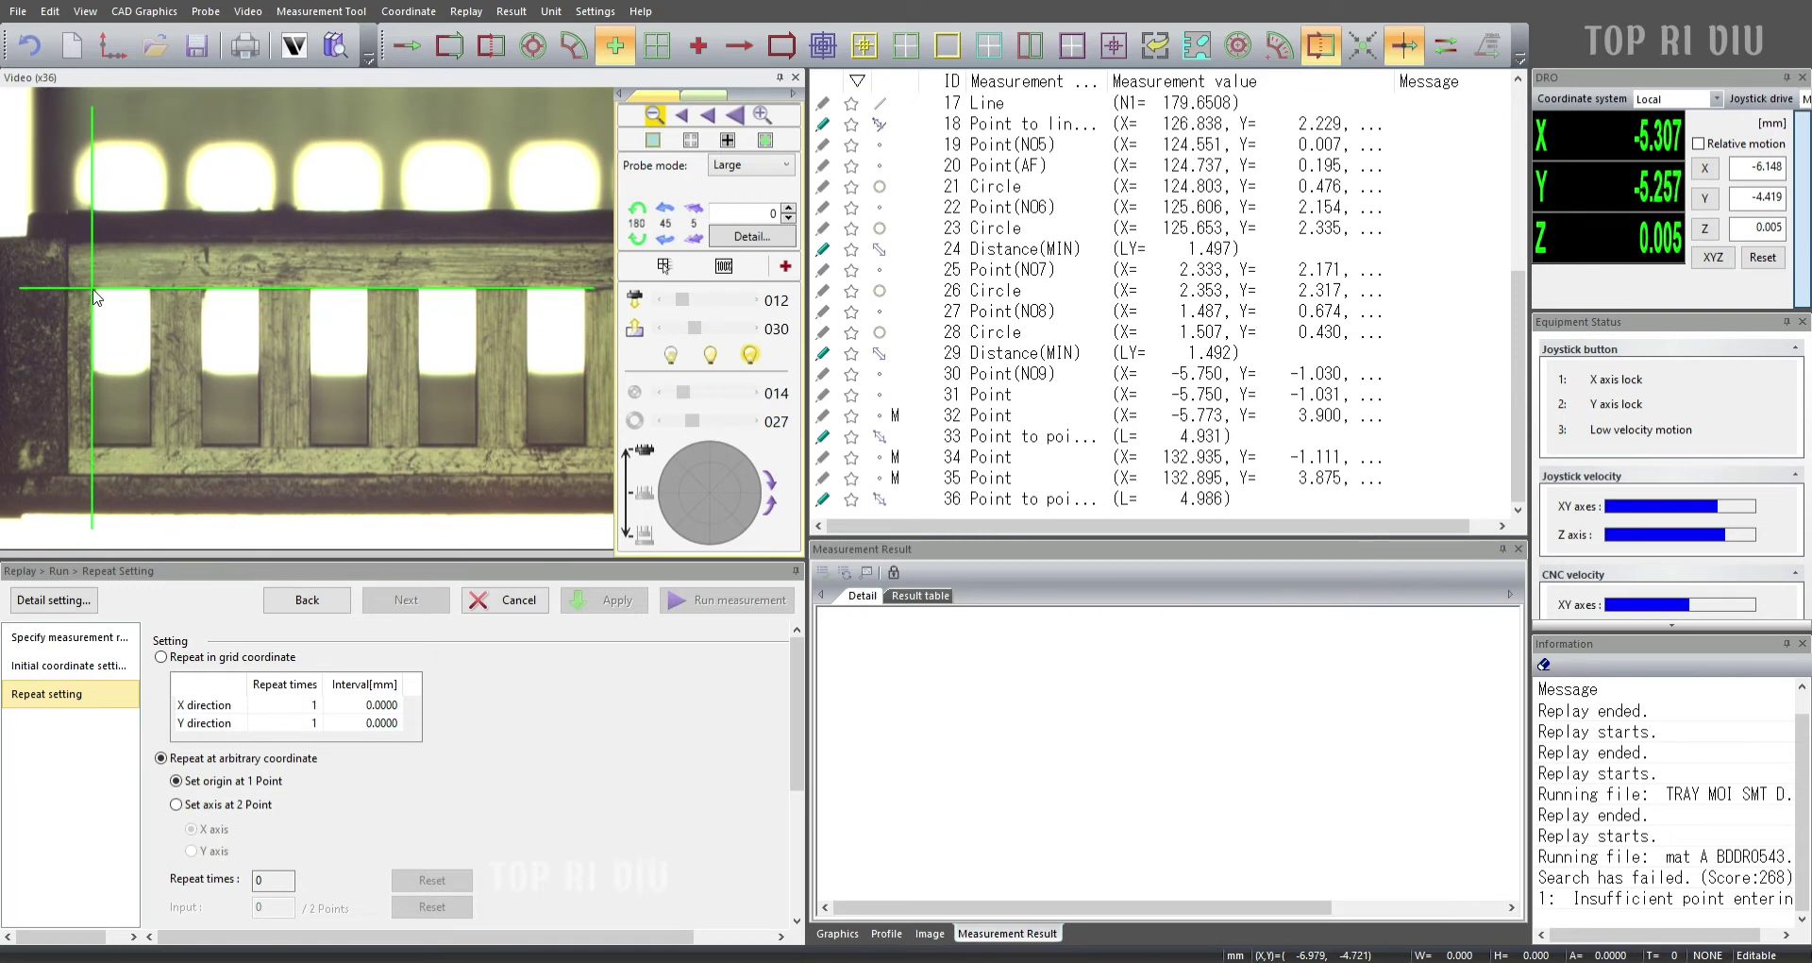
click(94, 291)
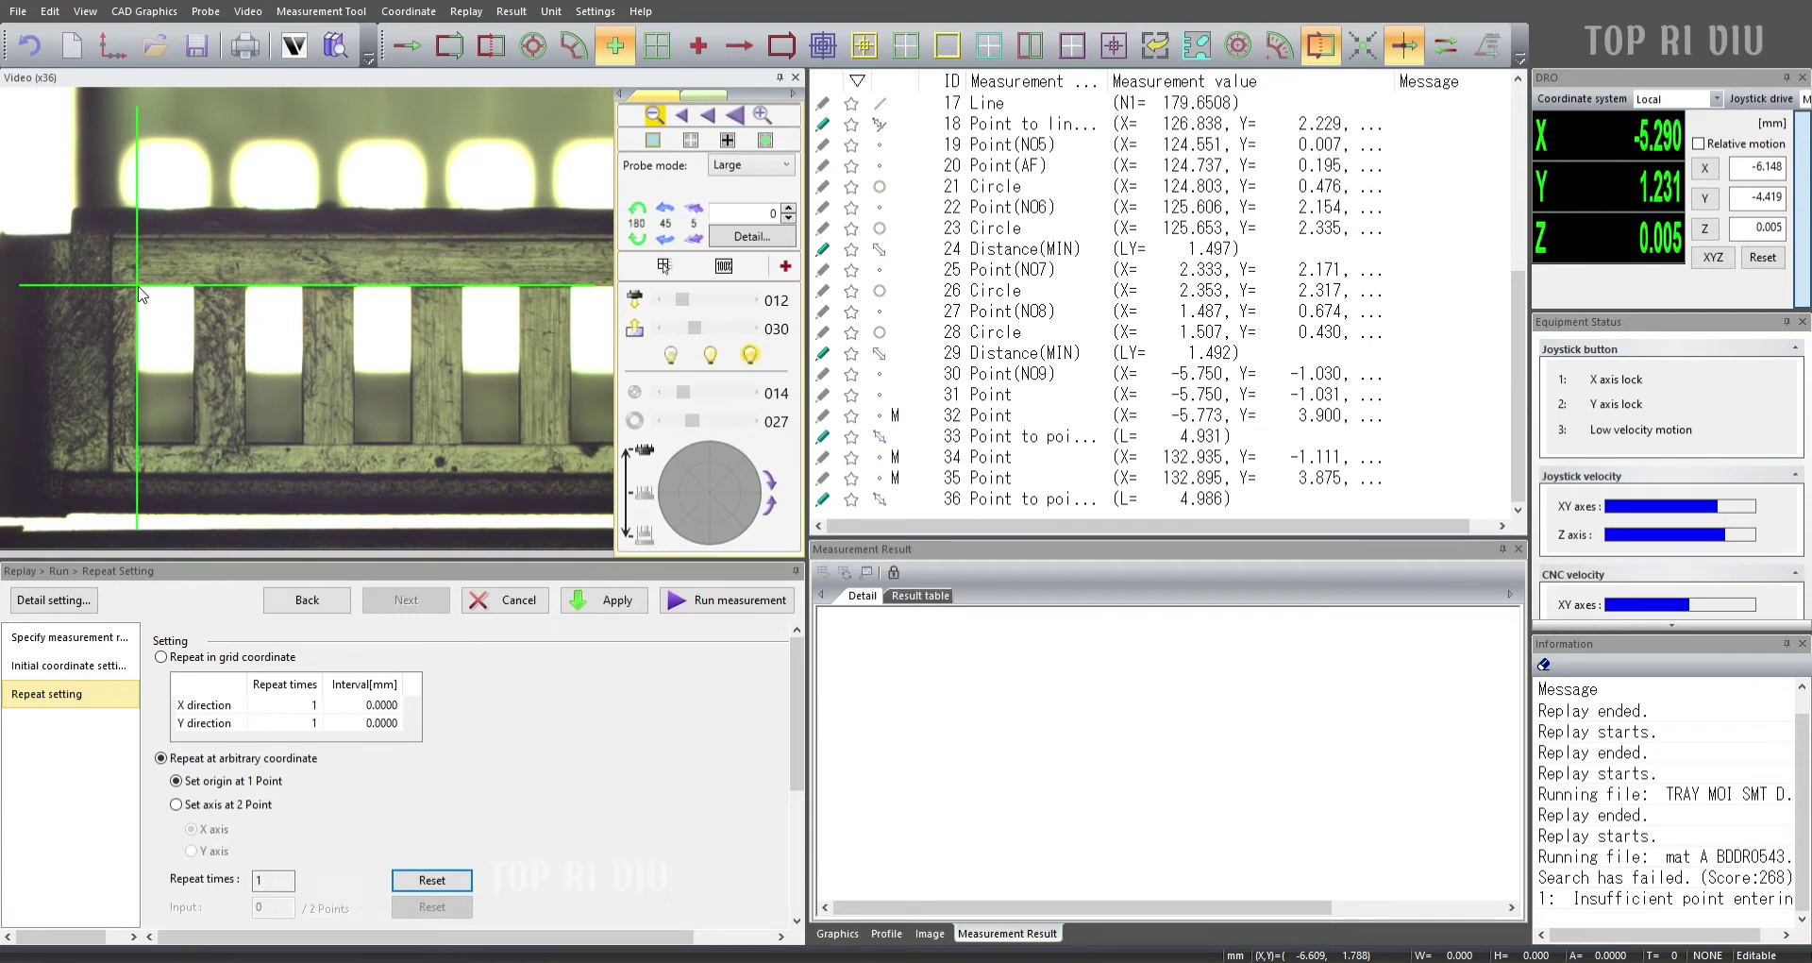
click(152, 301)
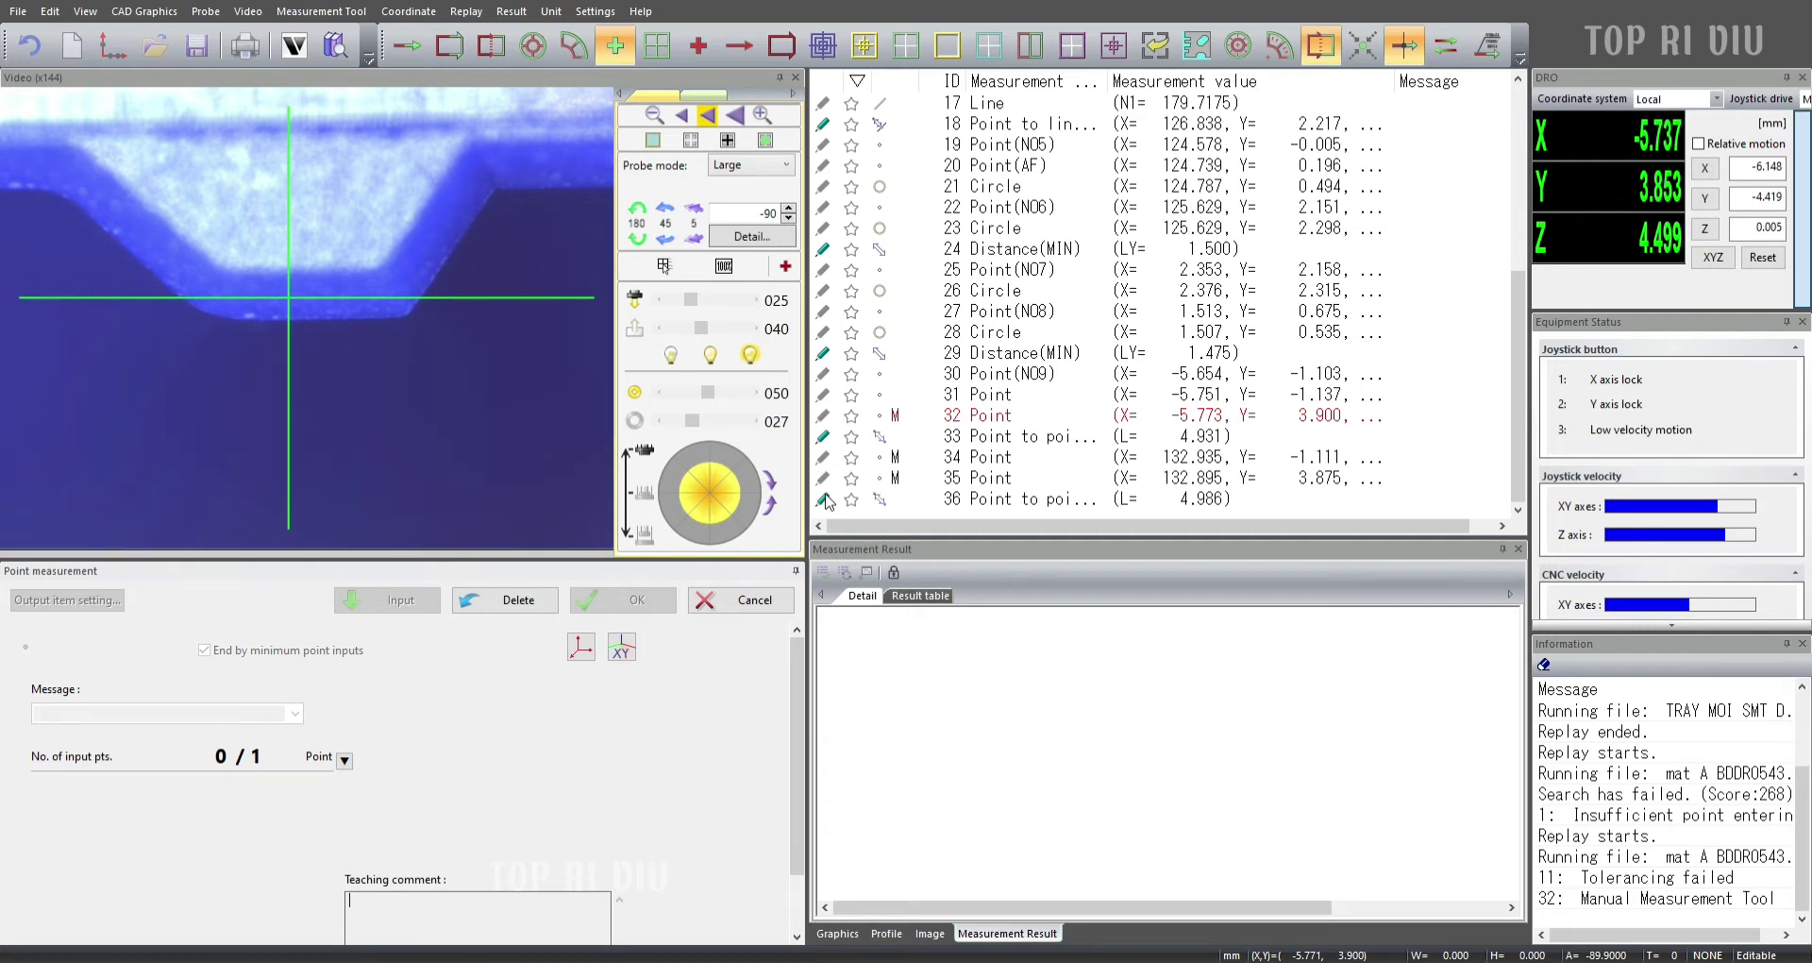
Enter manual points 32, 34 and 35 on the tab edges for the first repeat.
drag(304, 306, 292, 319)
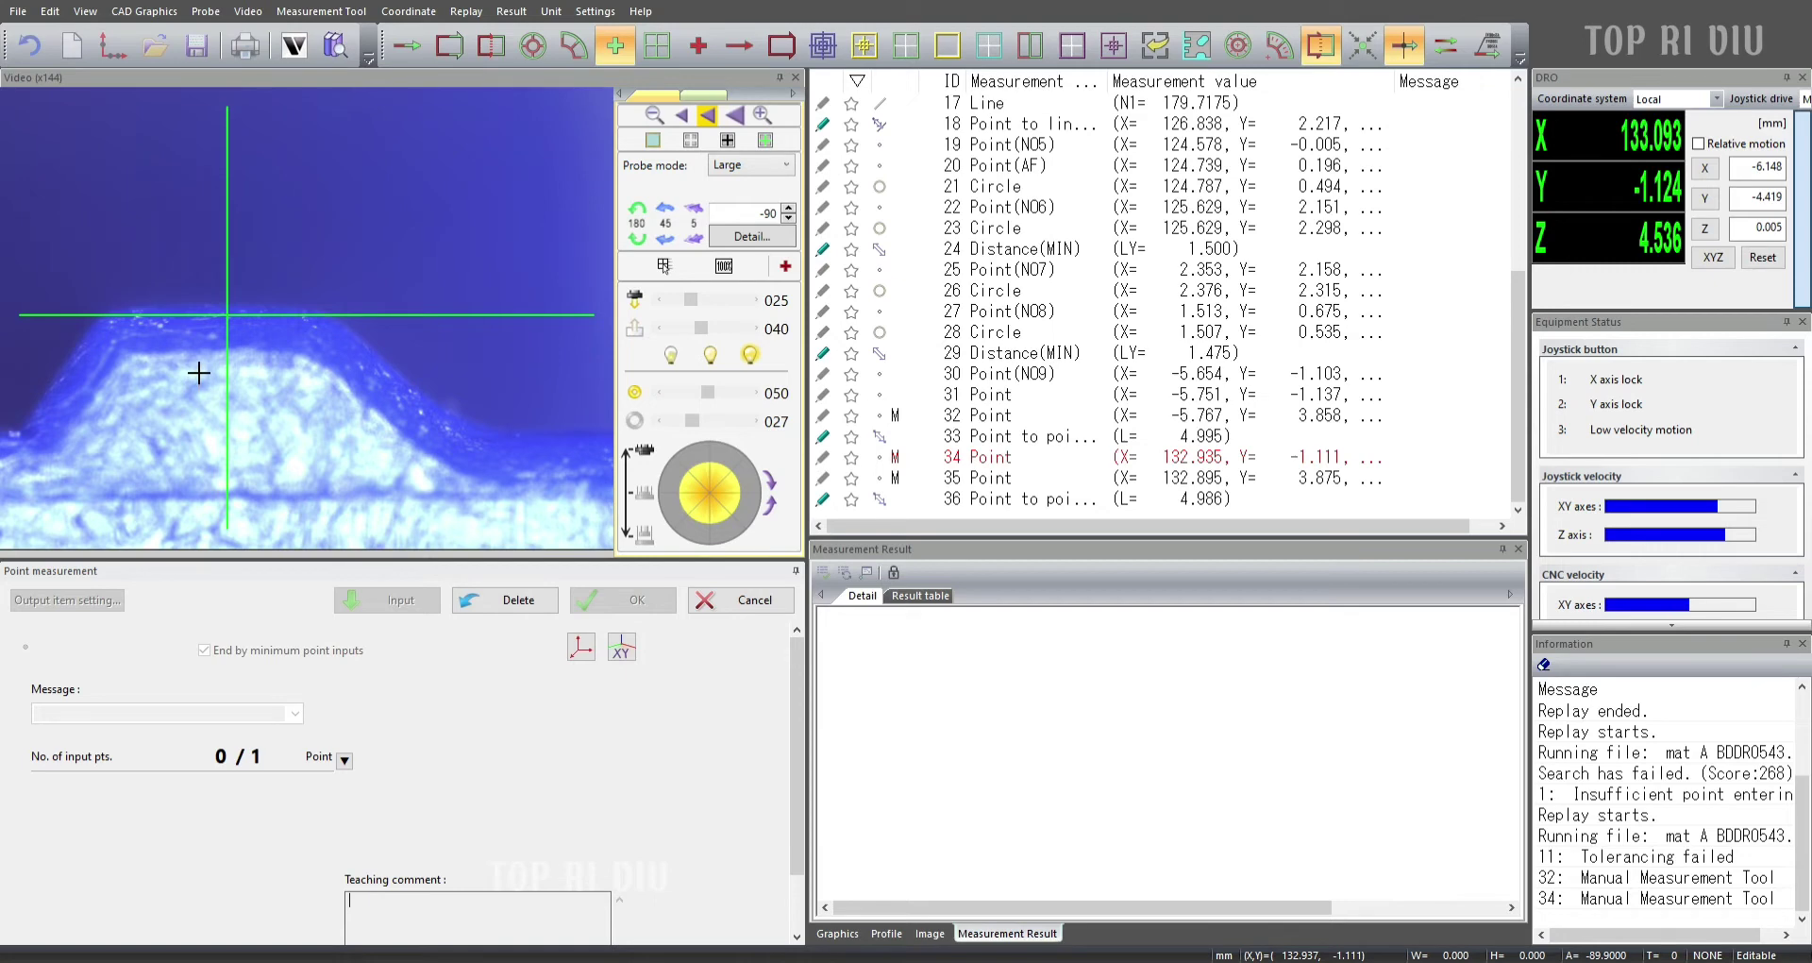
click(196, 314)
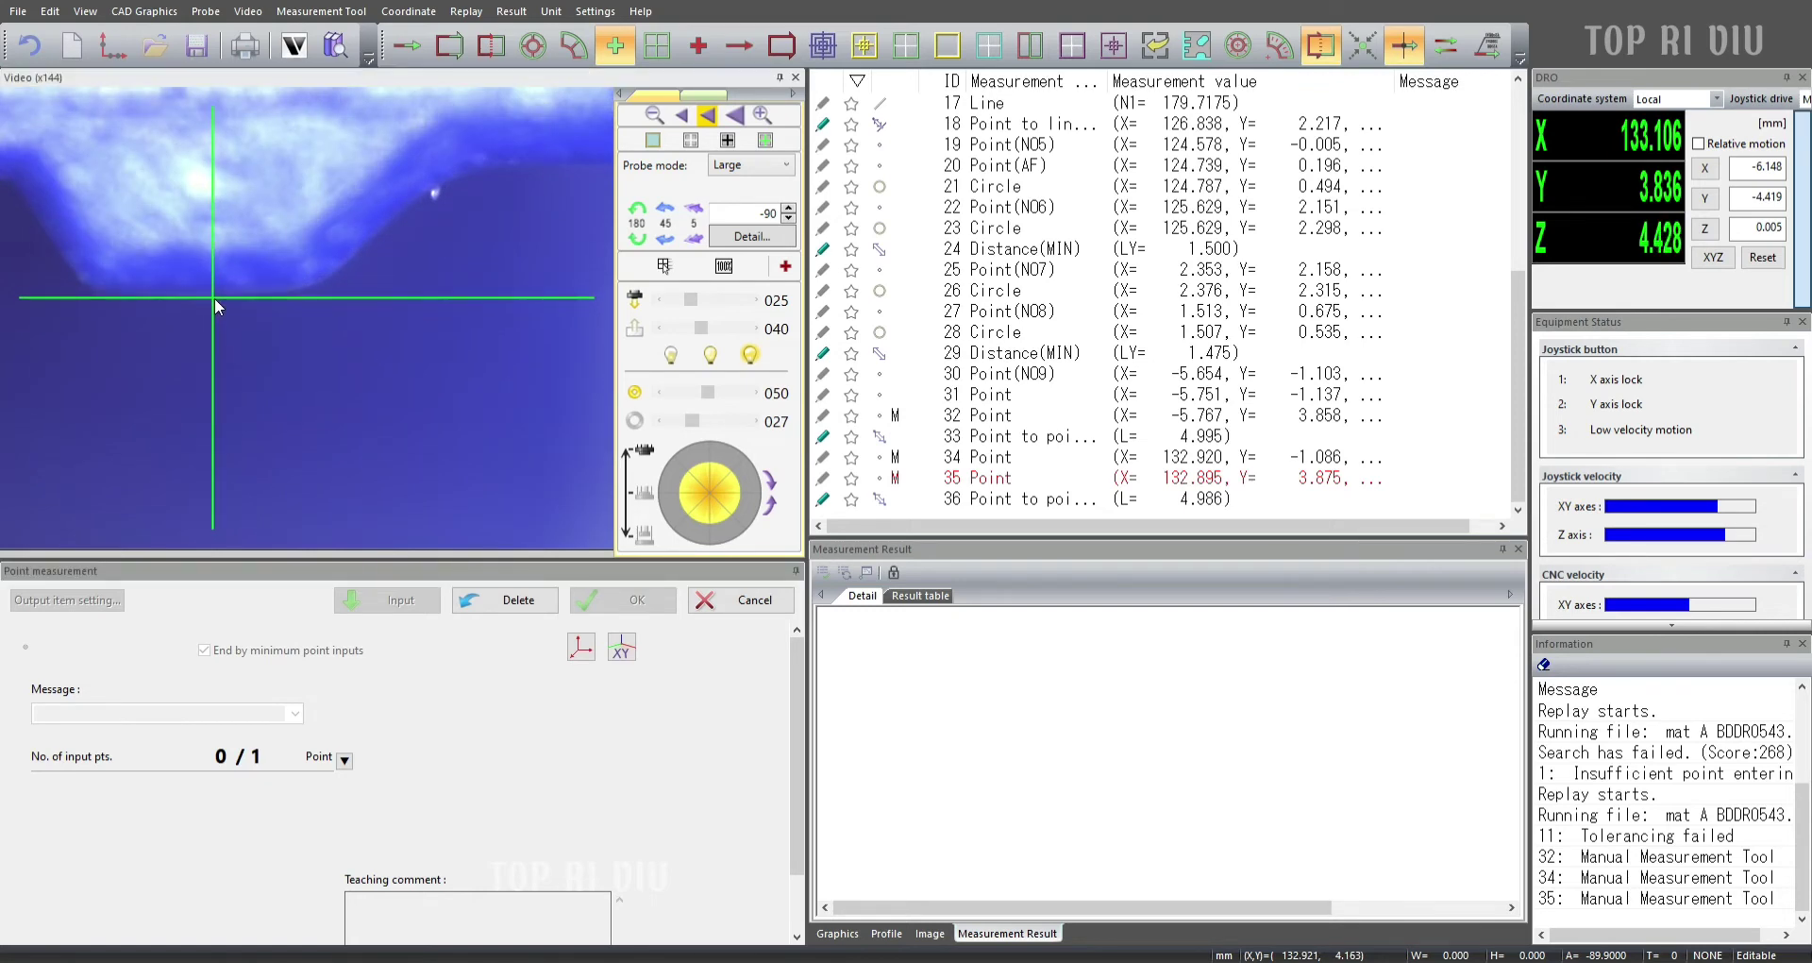
click(229, 312)
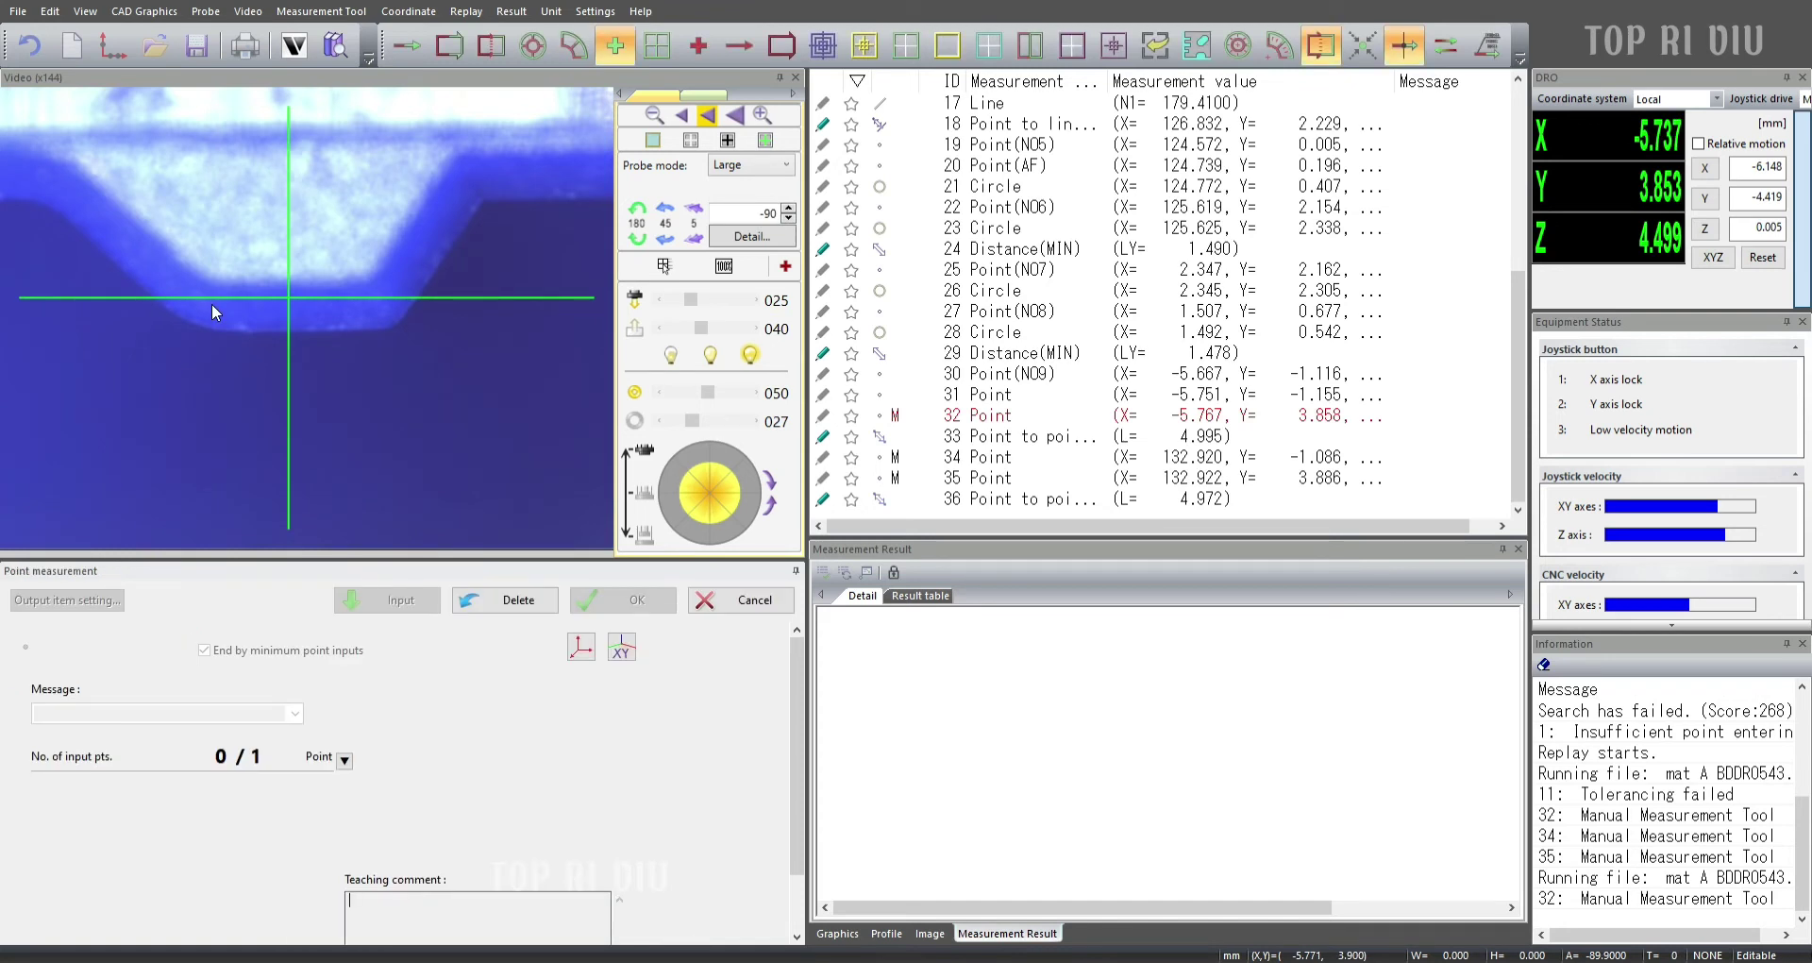
Enter manual points 32, 34 and 35 on the tab edges for the second repeat.
click(282, 331)
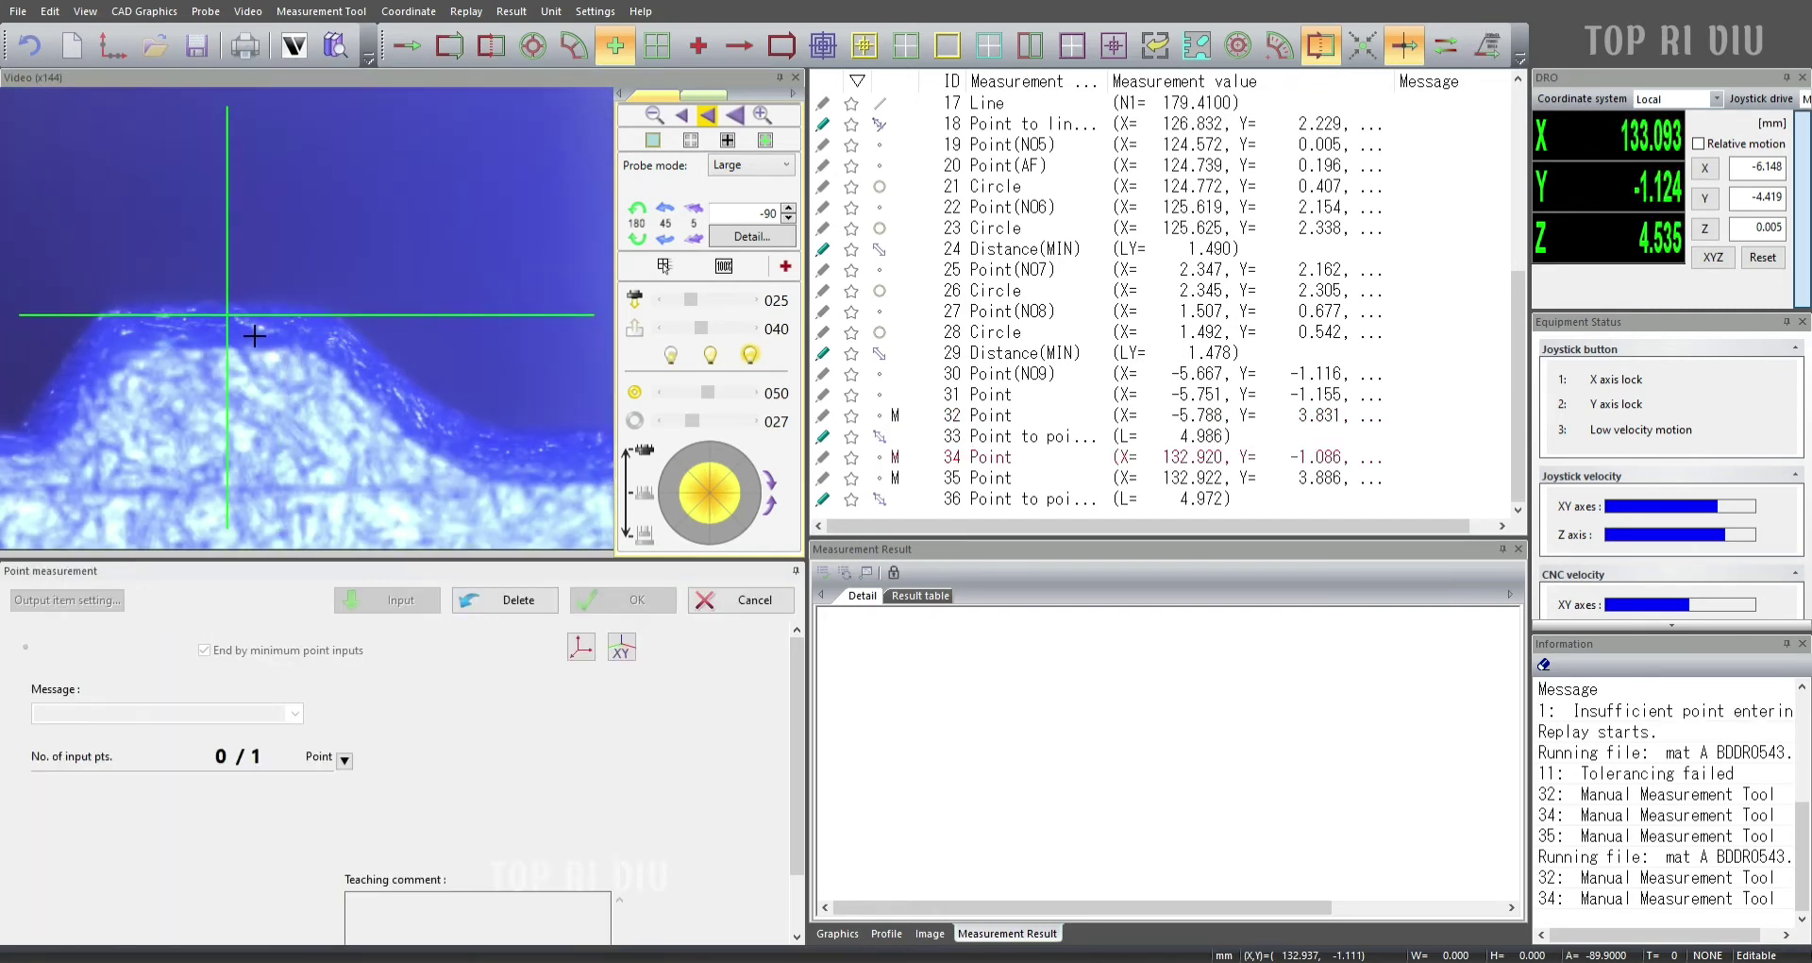
click(242, 298)
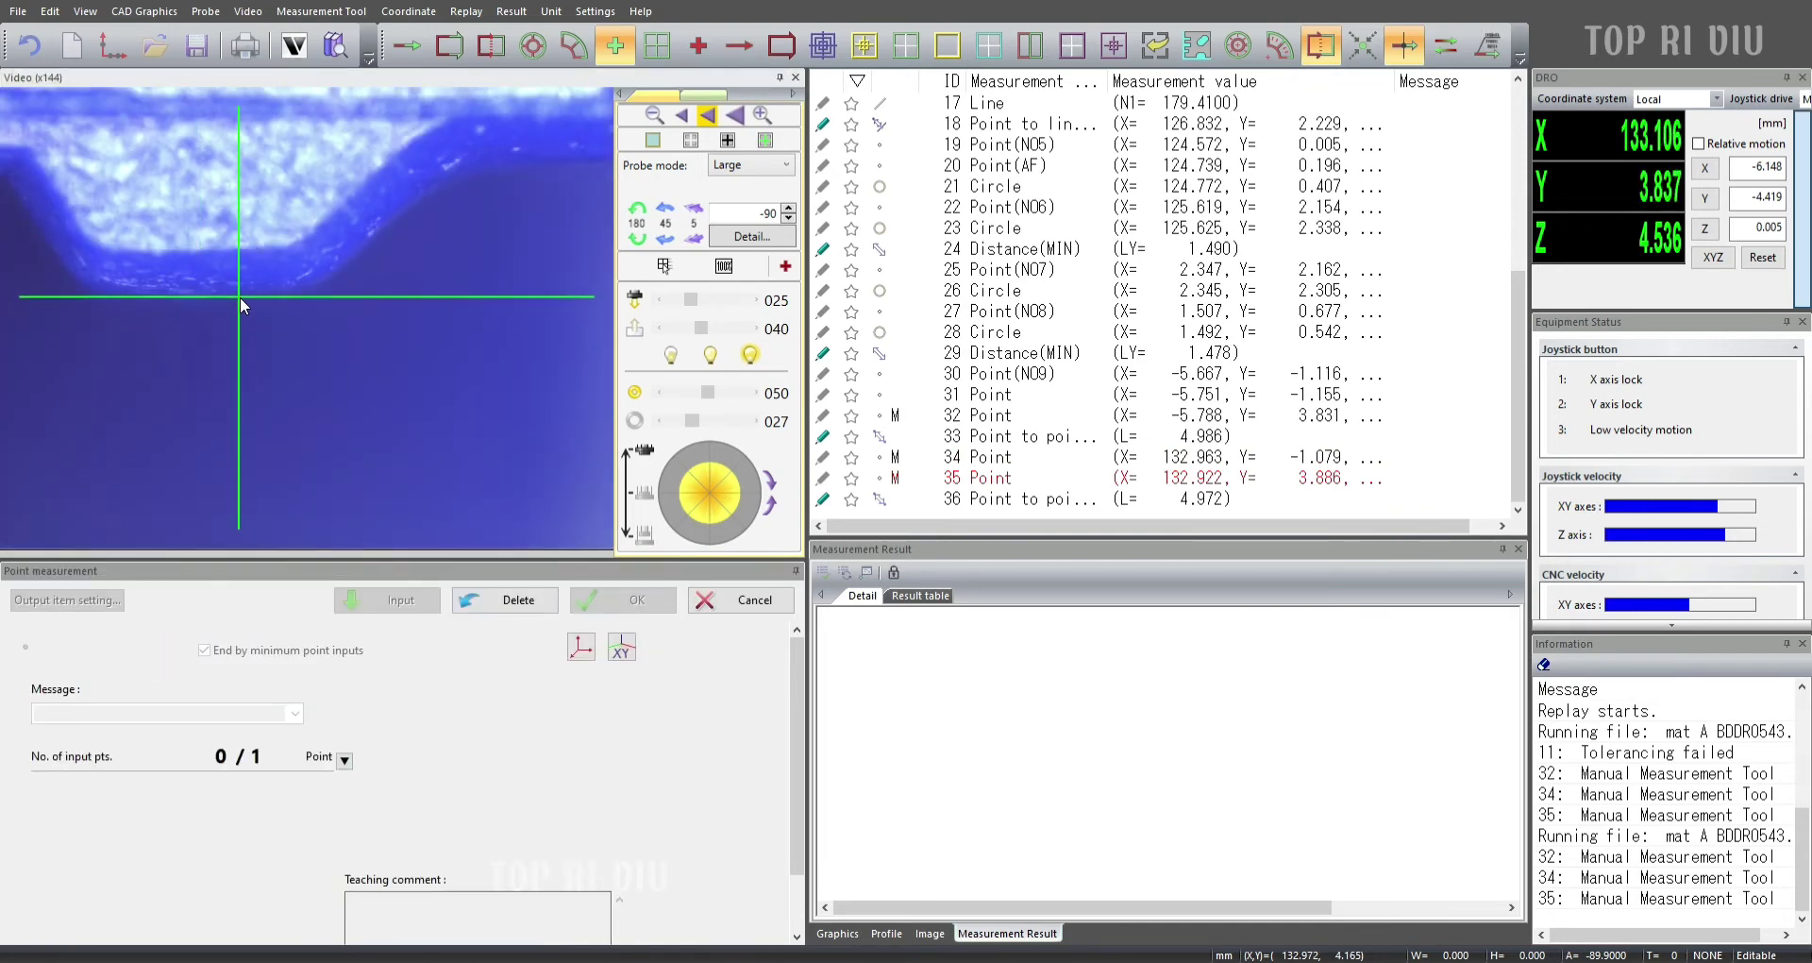
click(240, 296)
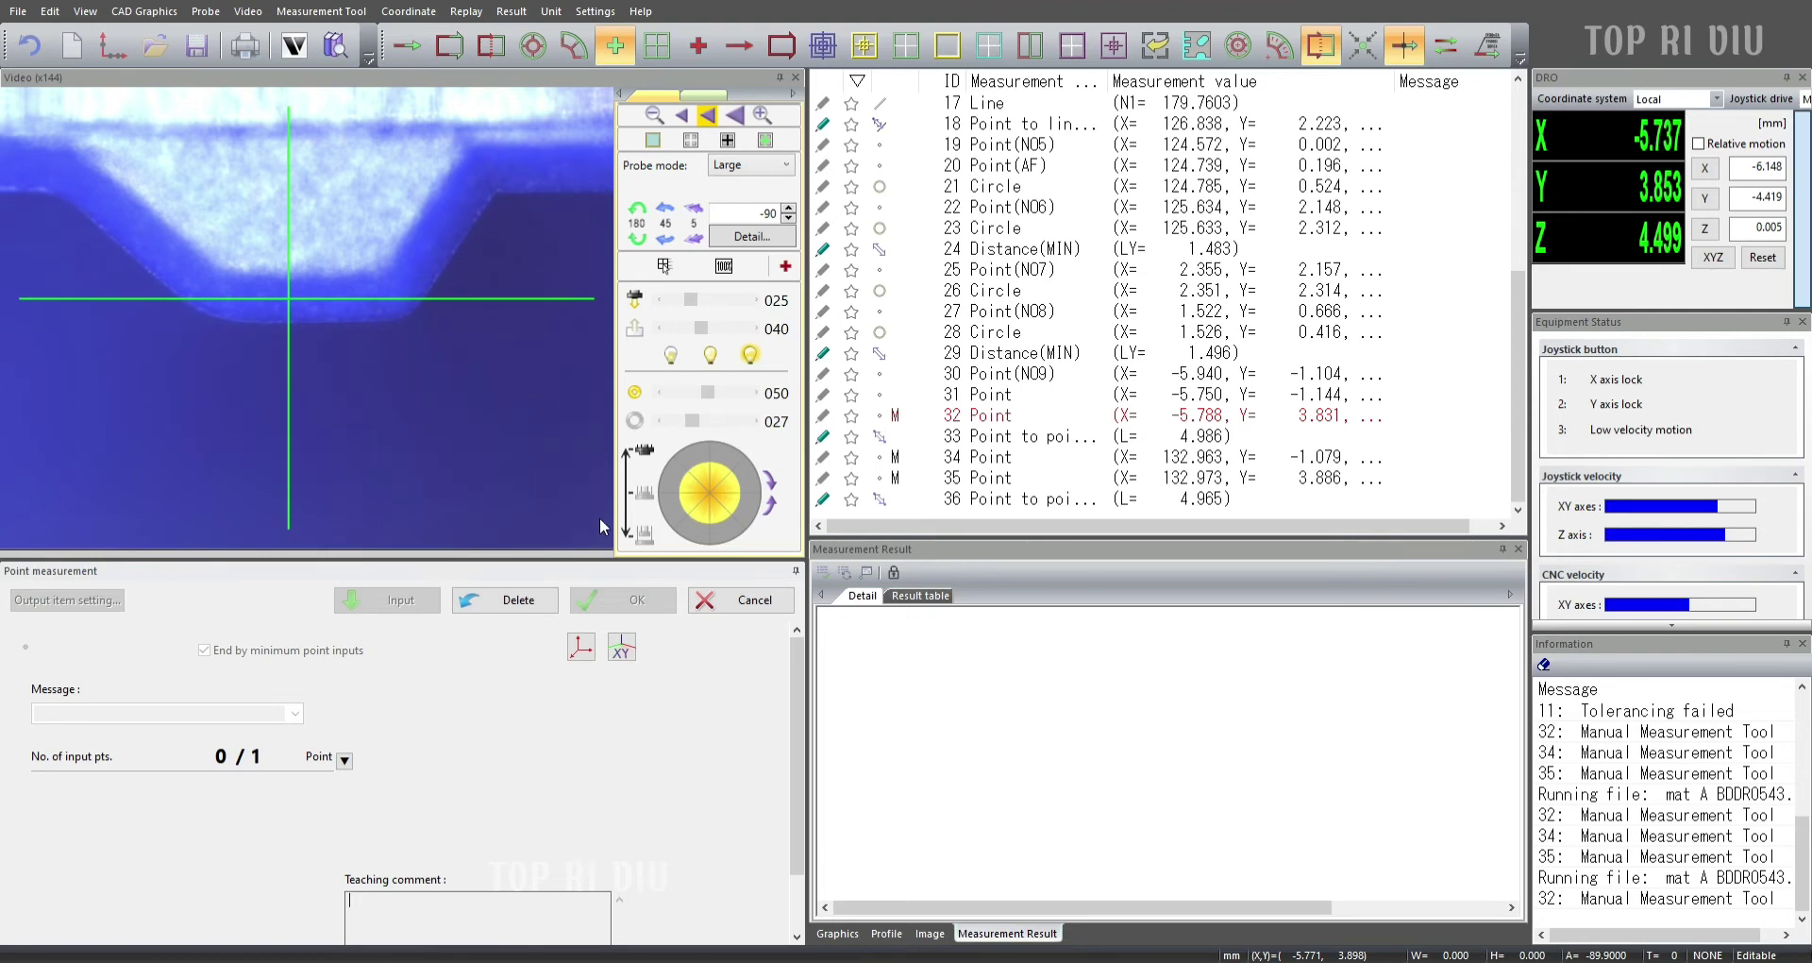
Enter manual points 32, 34 and 35 on the tab edges for the third repeat.
click(601, 526)
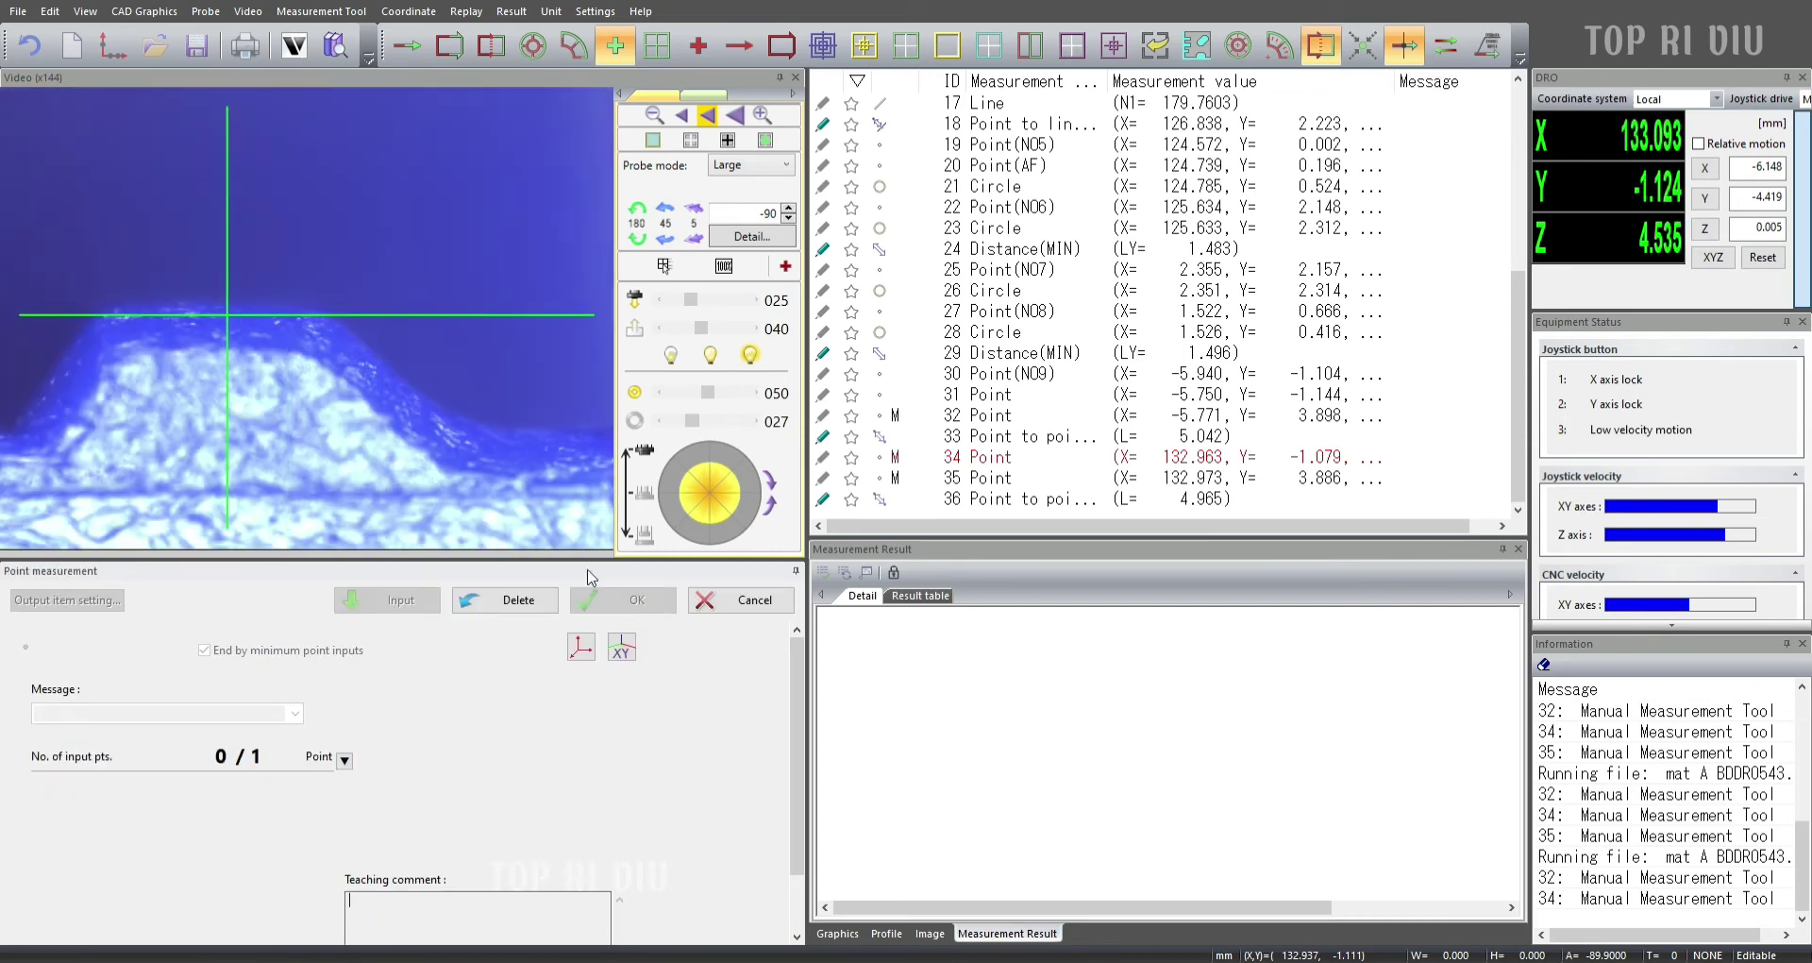
click(225, 304)
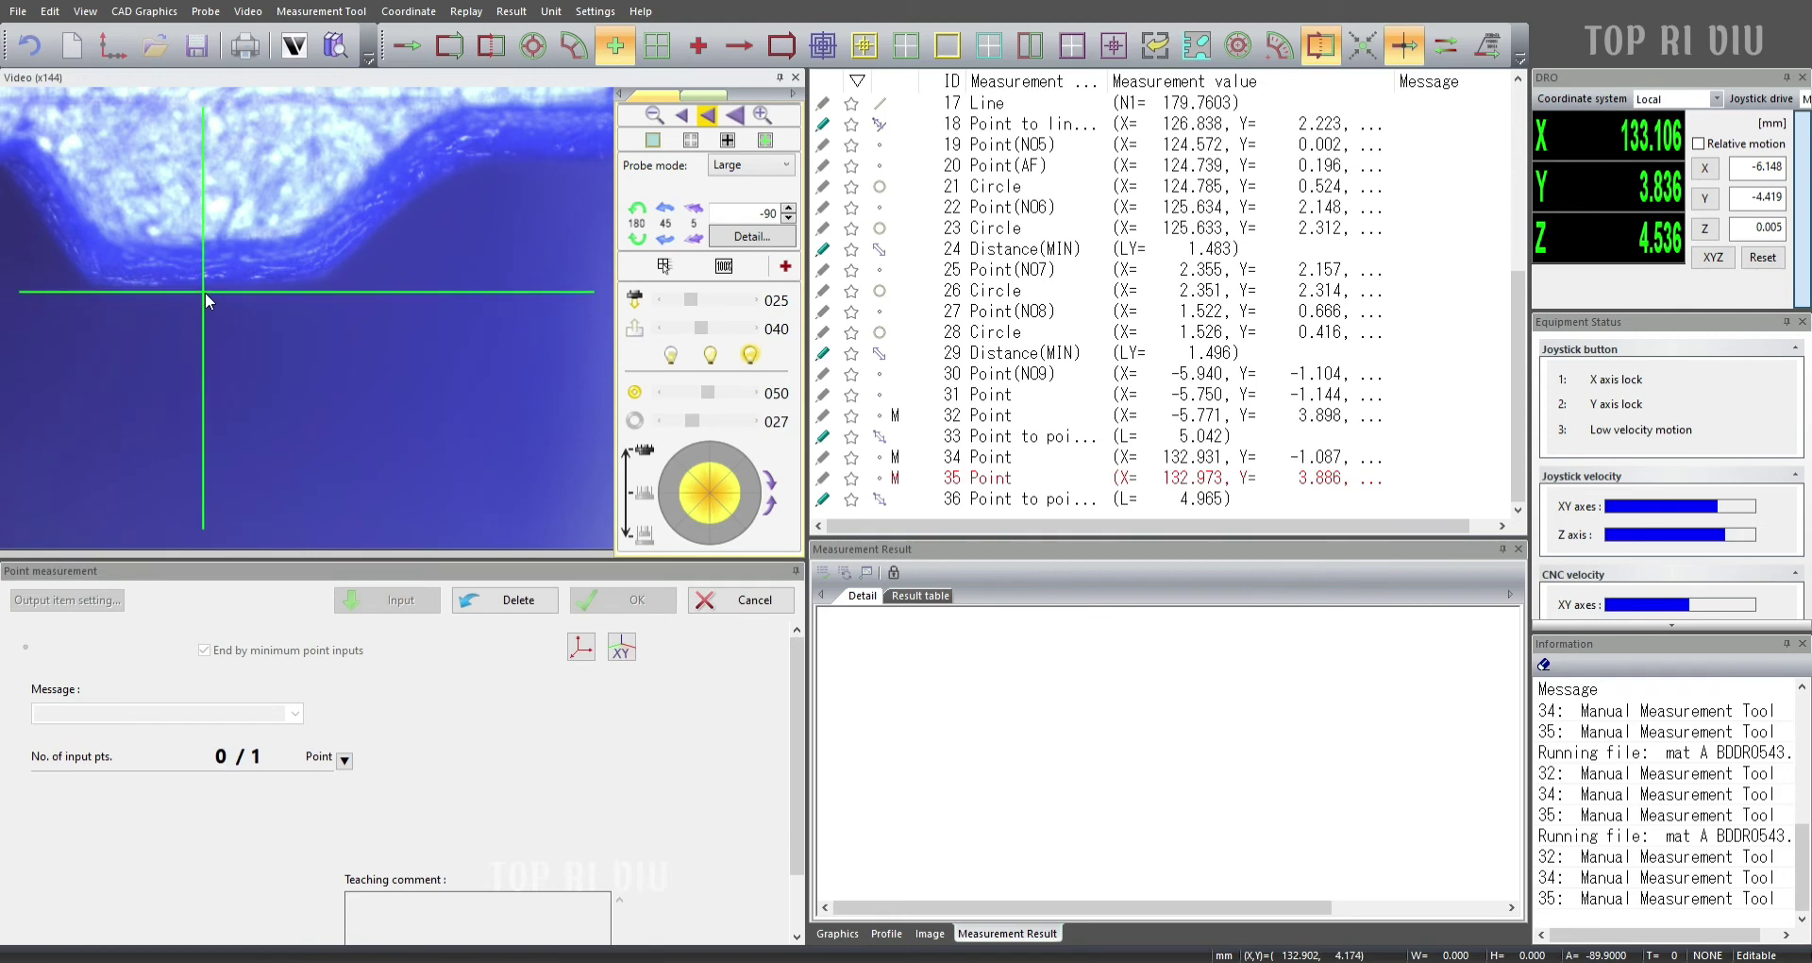
click(205, 292)
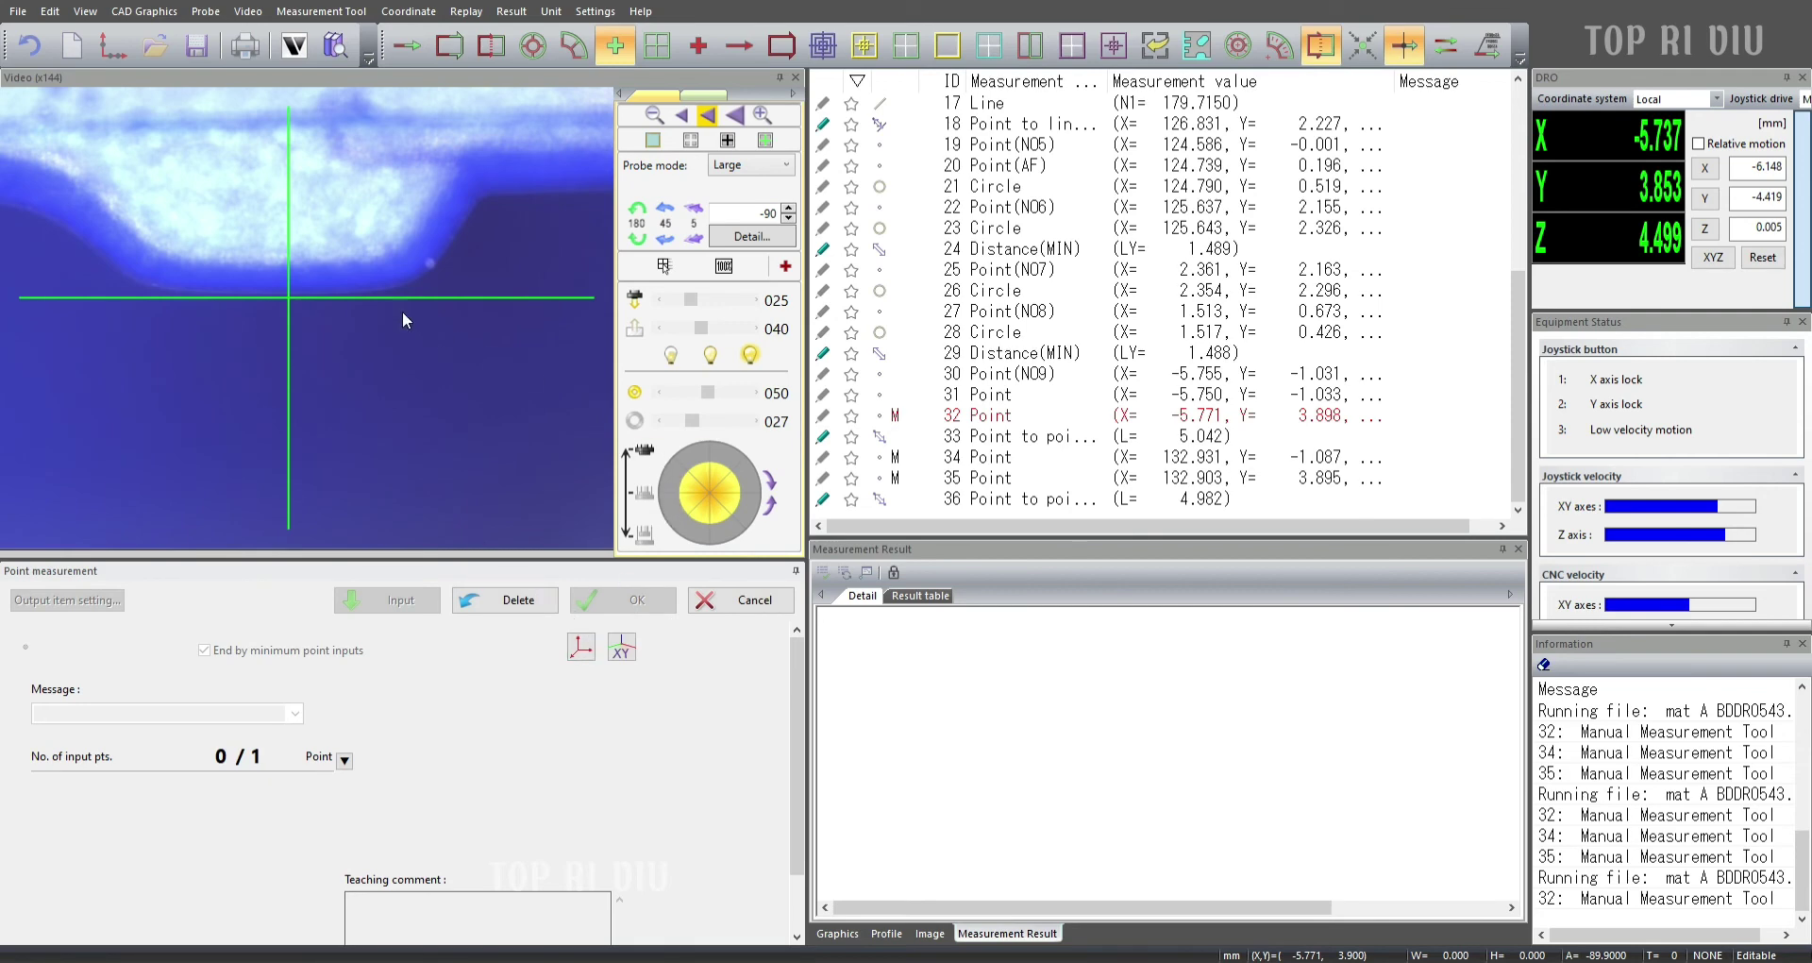
Enter manual points 32, 34 and 35 on the tab edges for the fourth repeat and end the completed replay.
click(296, 299)
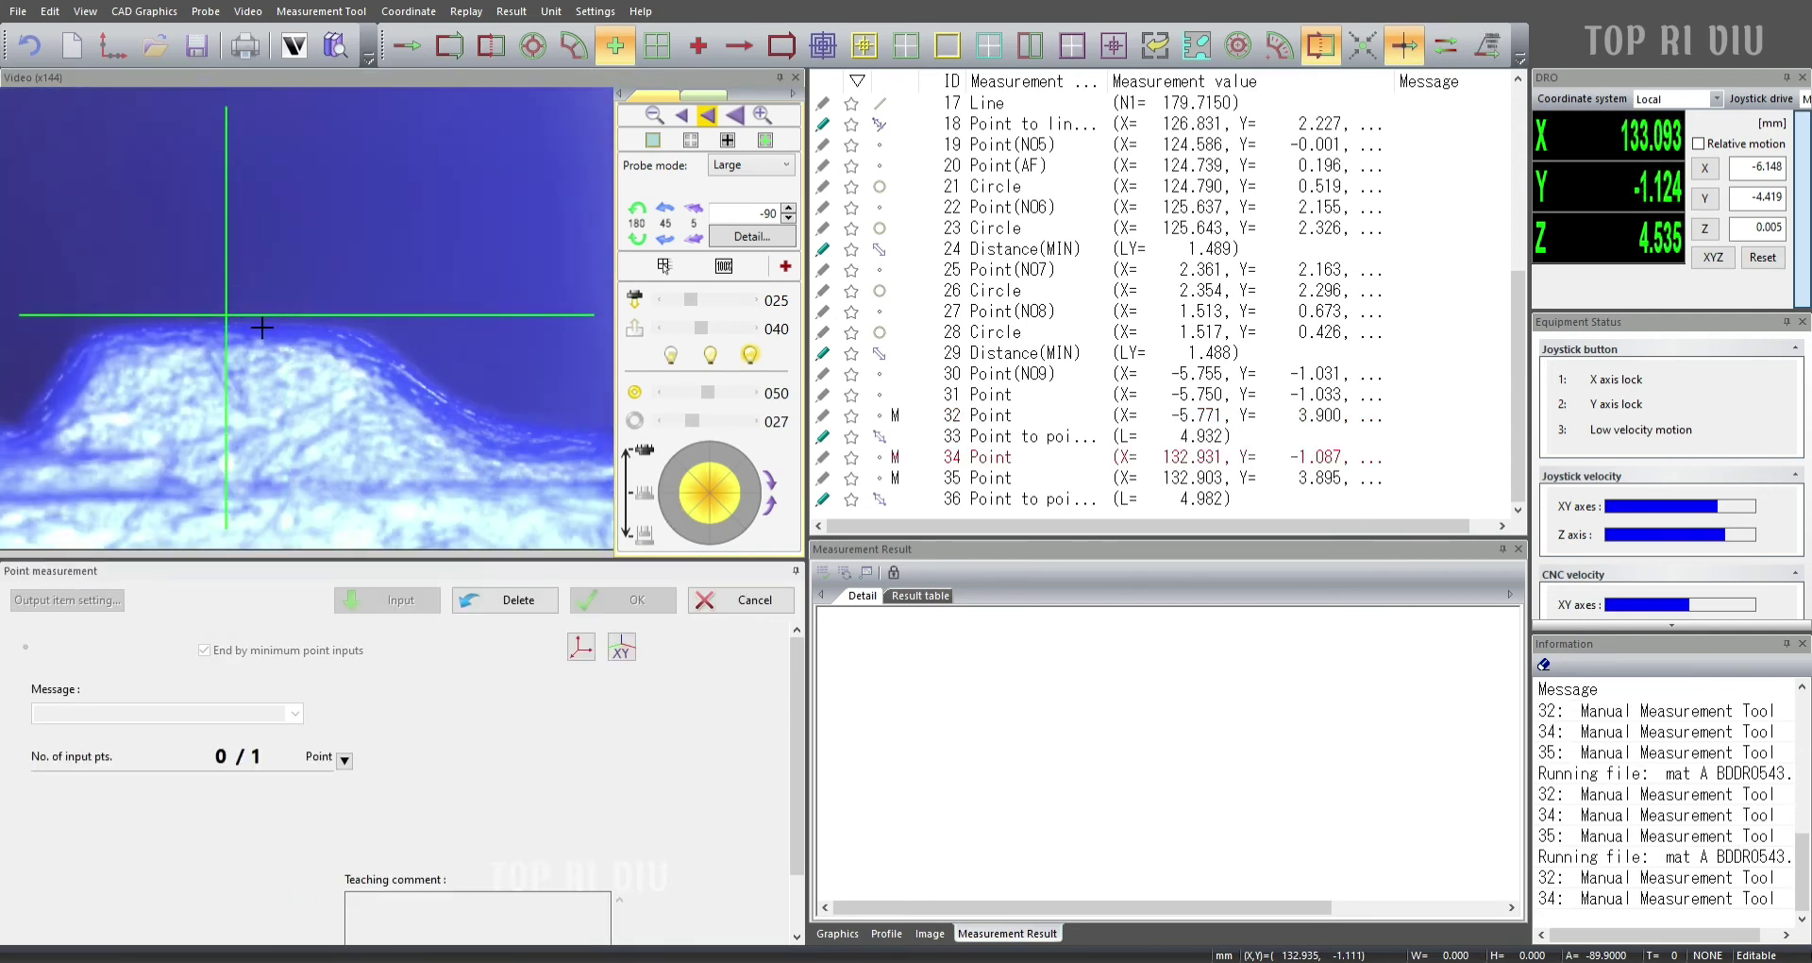
click(247, 316)
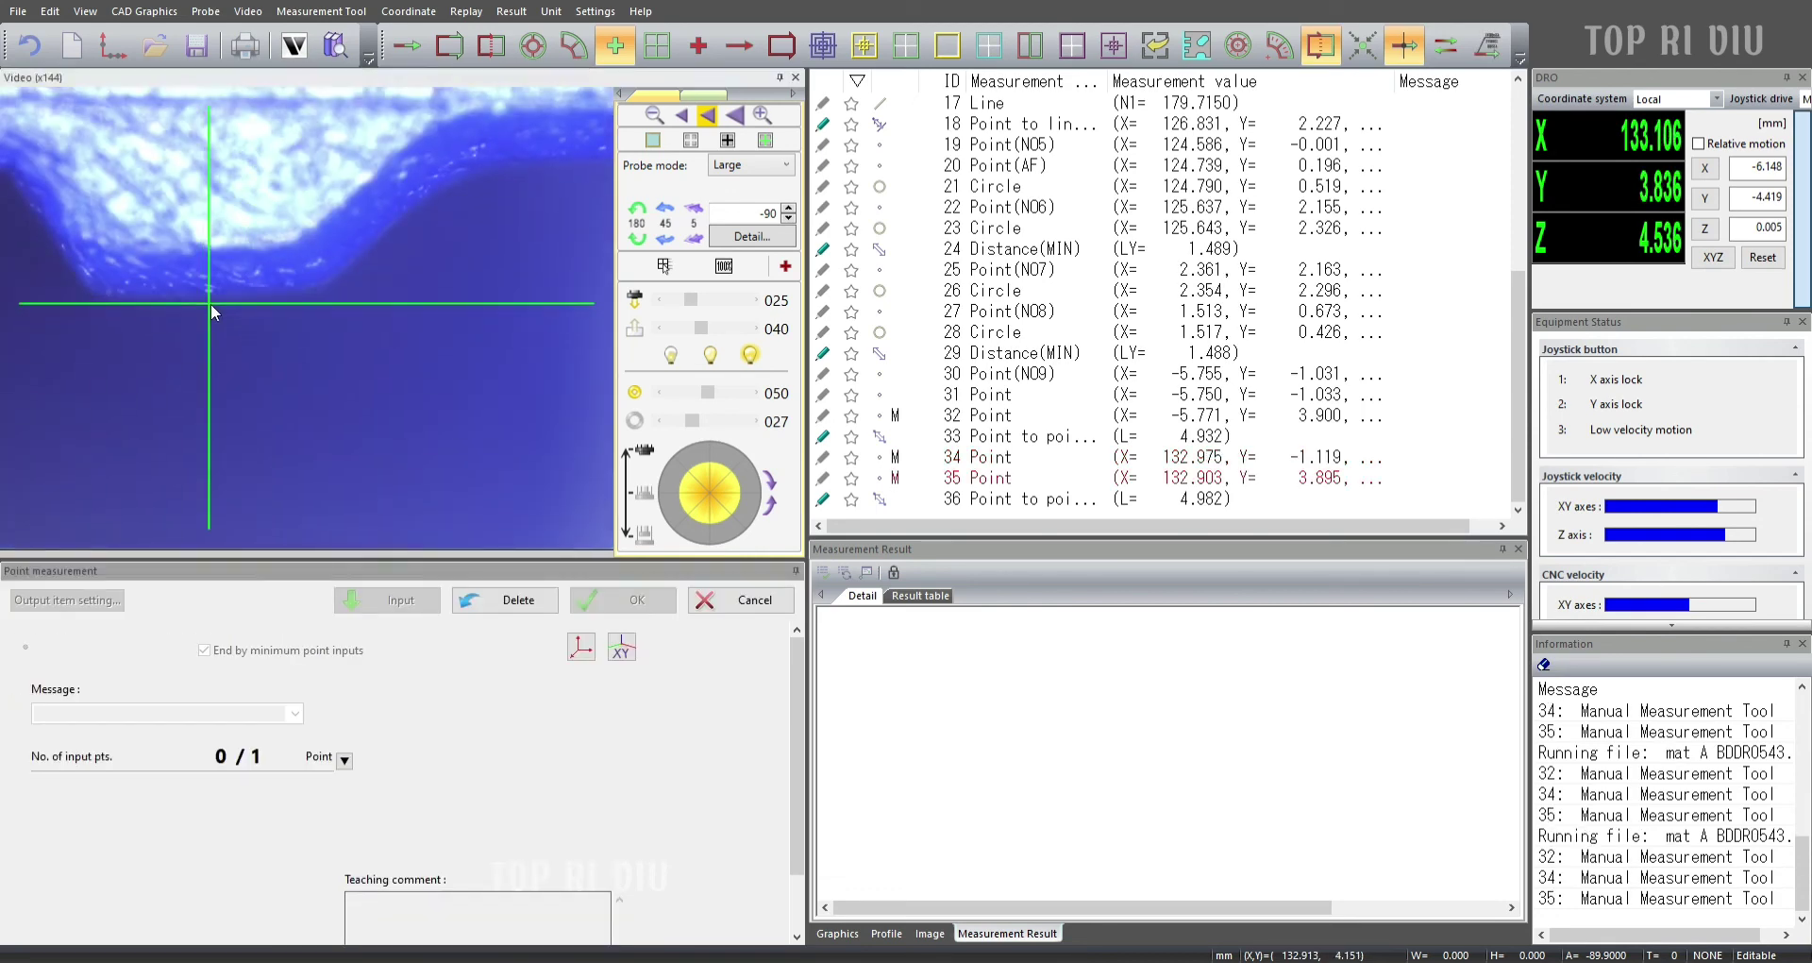
click(212, 300)
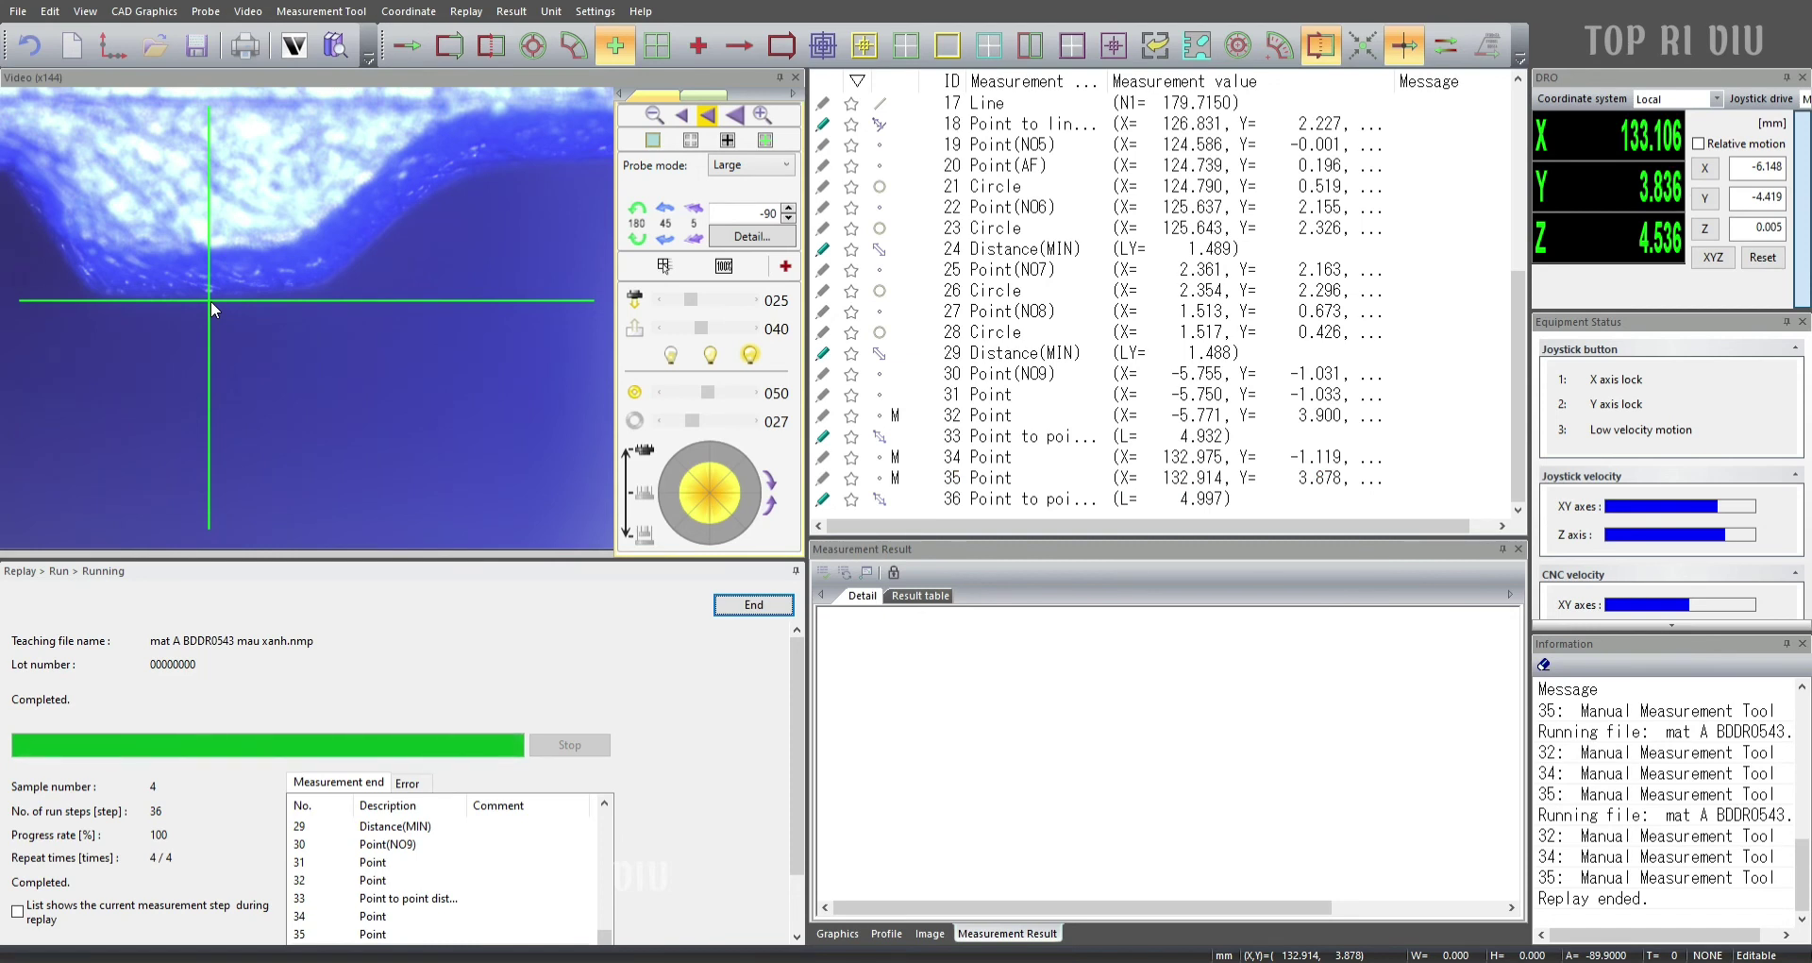
click(772, 602)
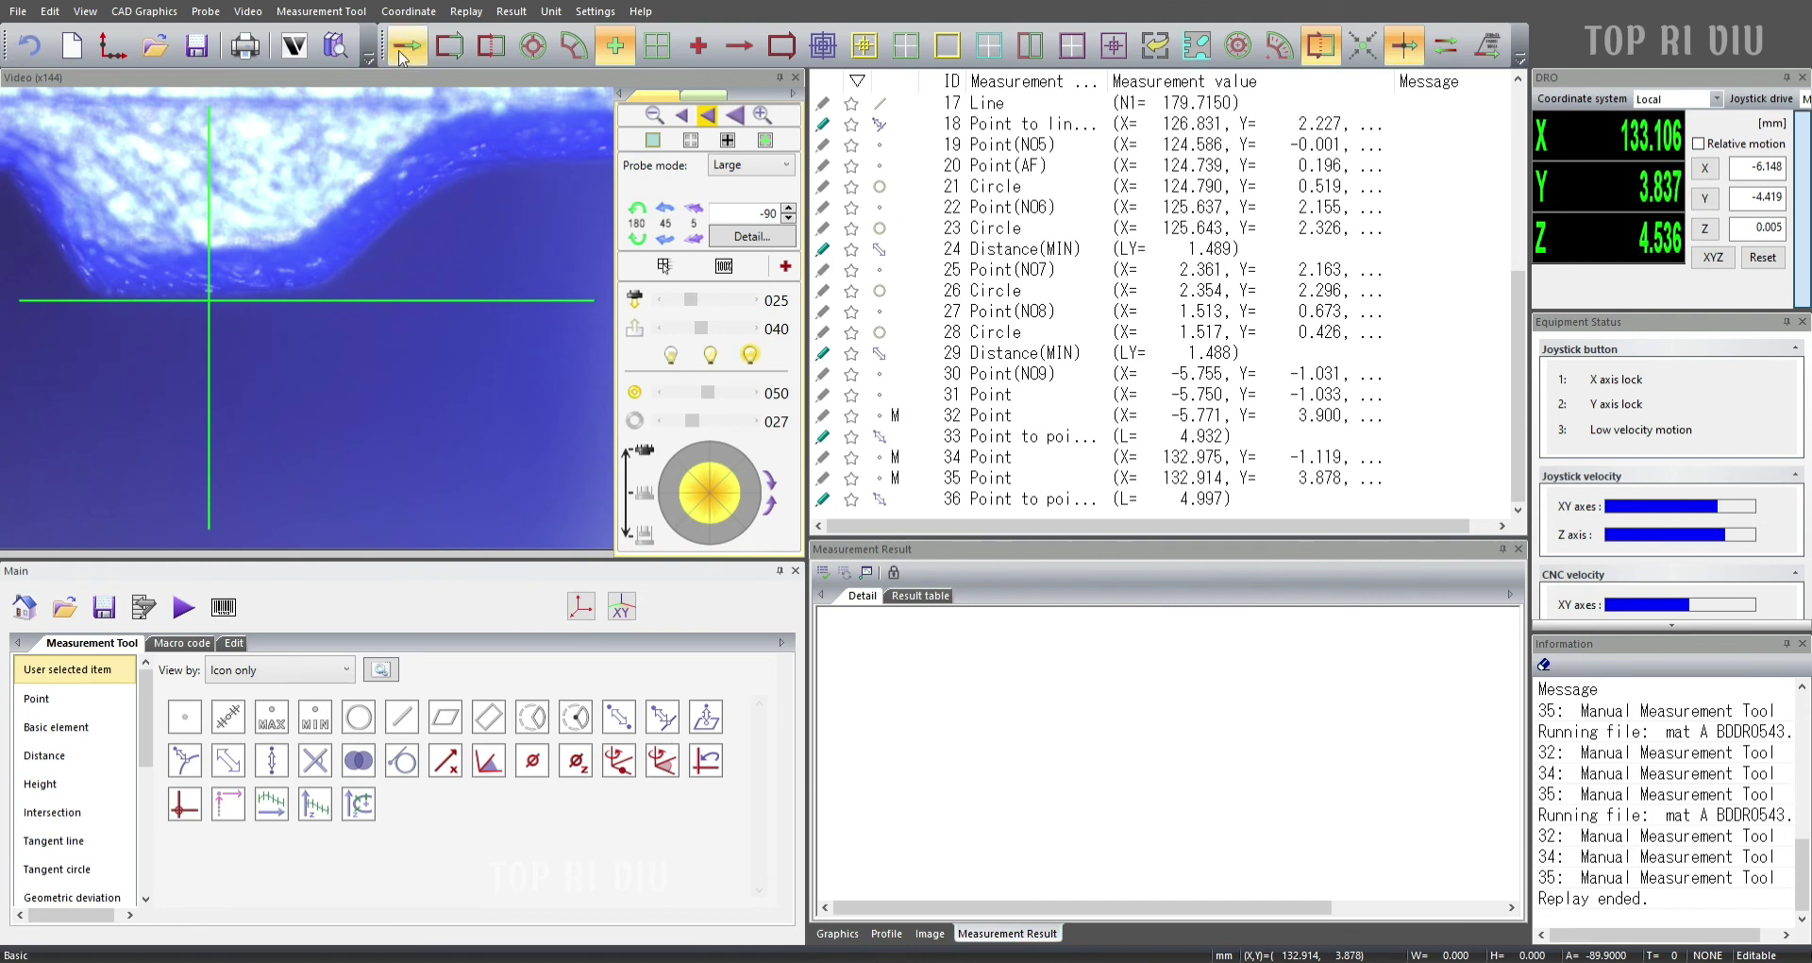
Export the measurement results to Excel without the graphic image, and repeat the export once.
click(511, 12)
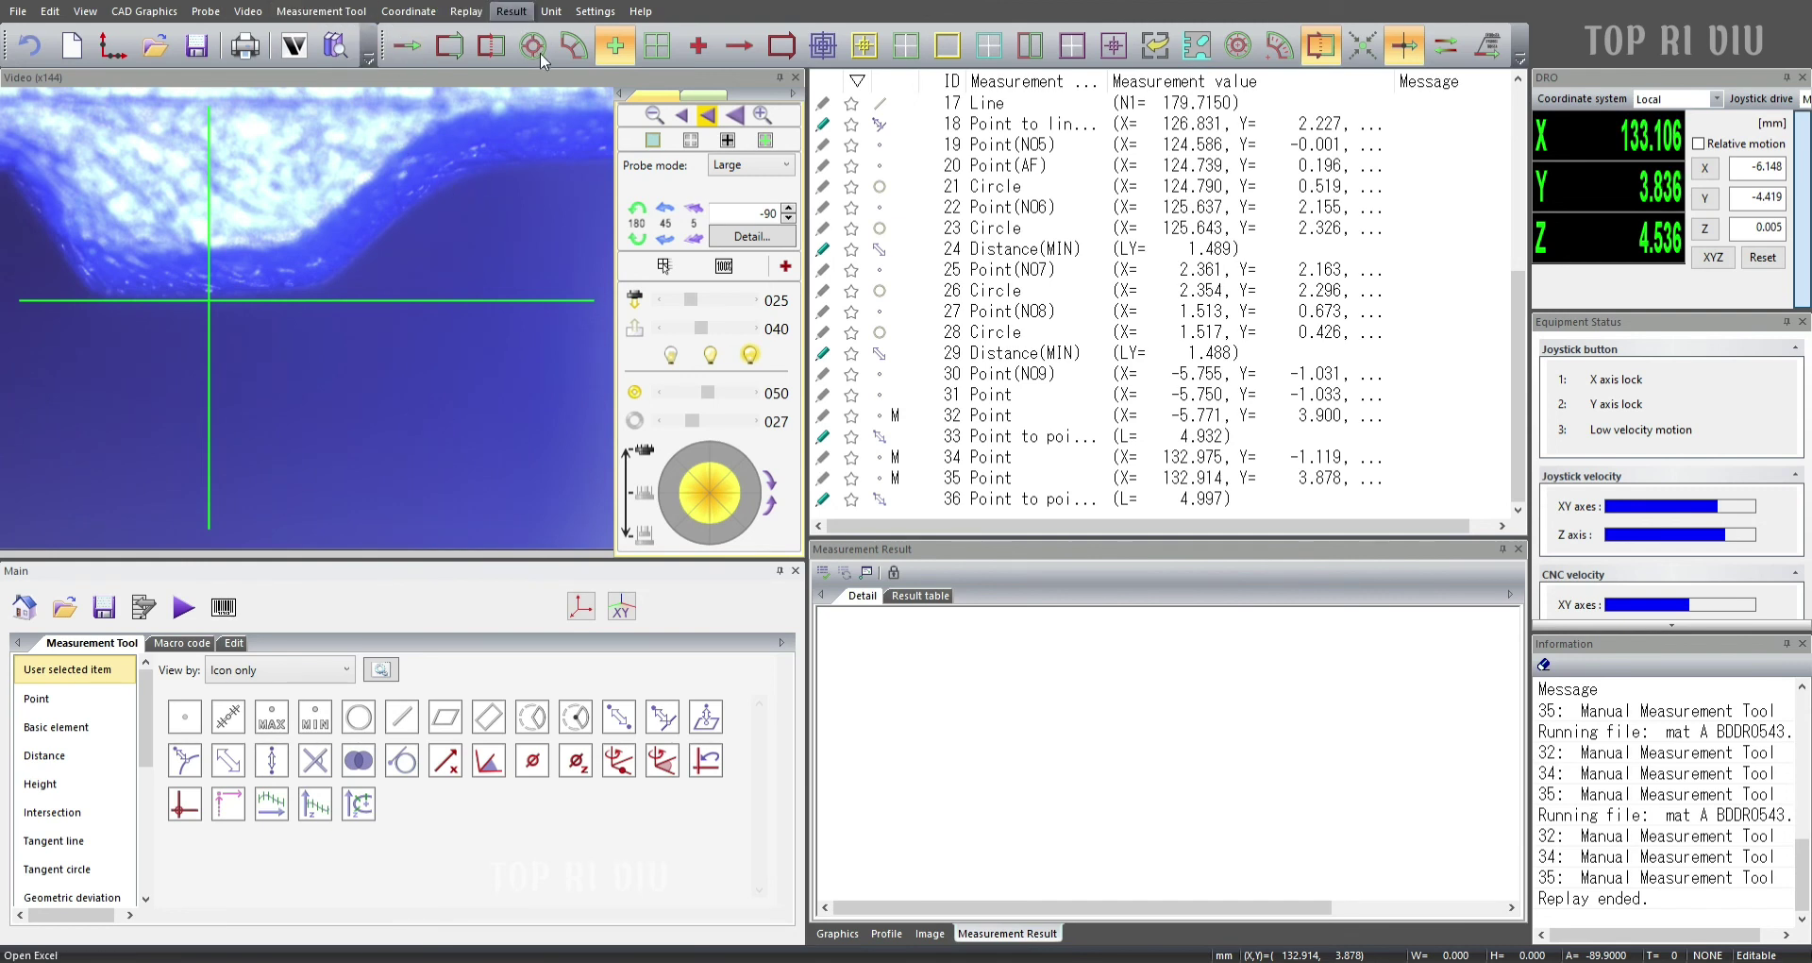
click(542, 60)
click(664, 605)
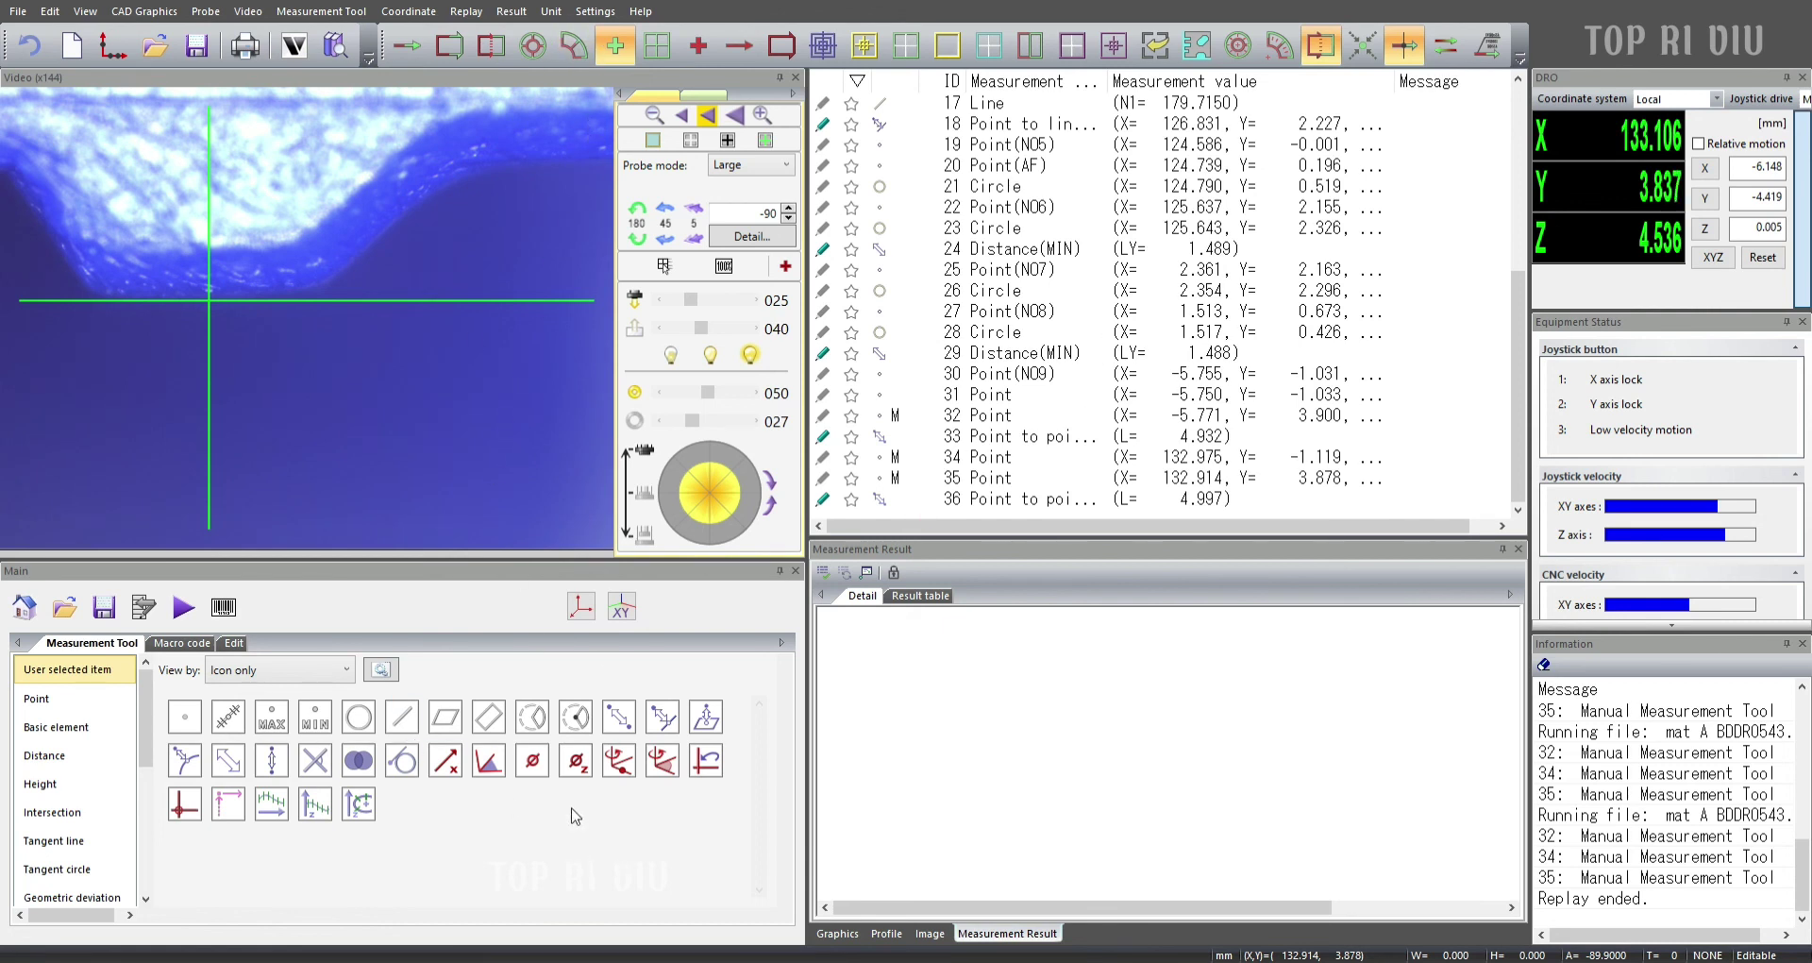
click(511, 11)
click(552, 57)
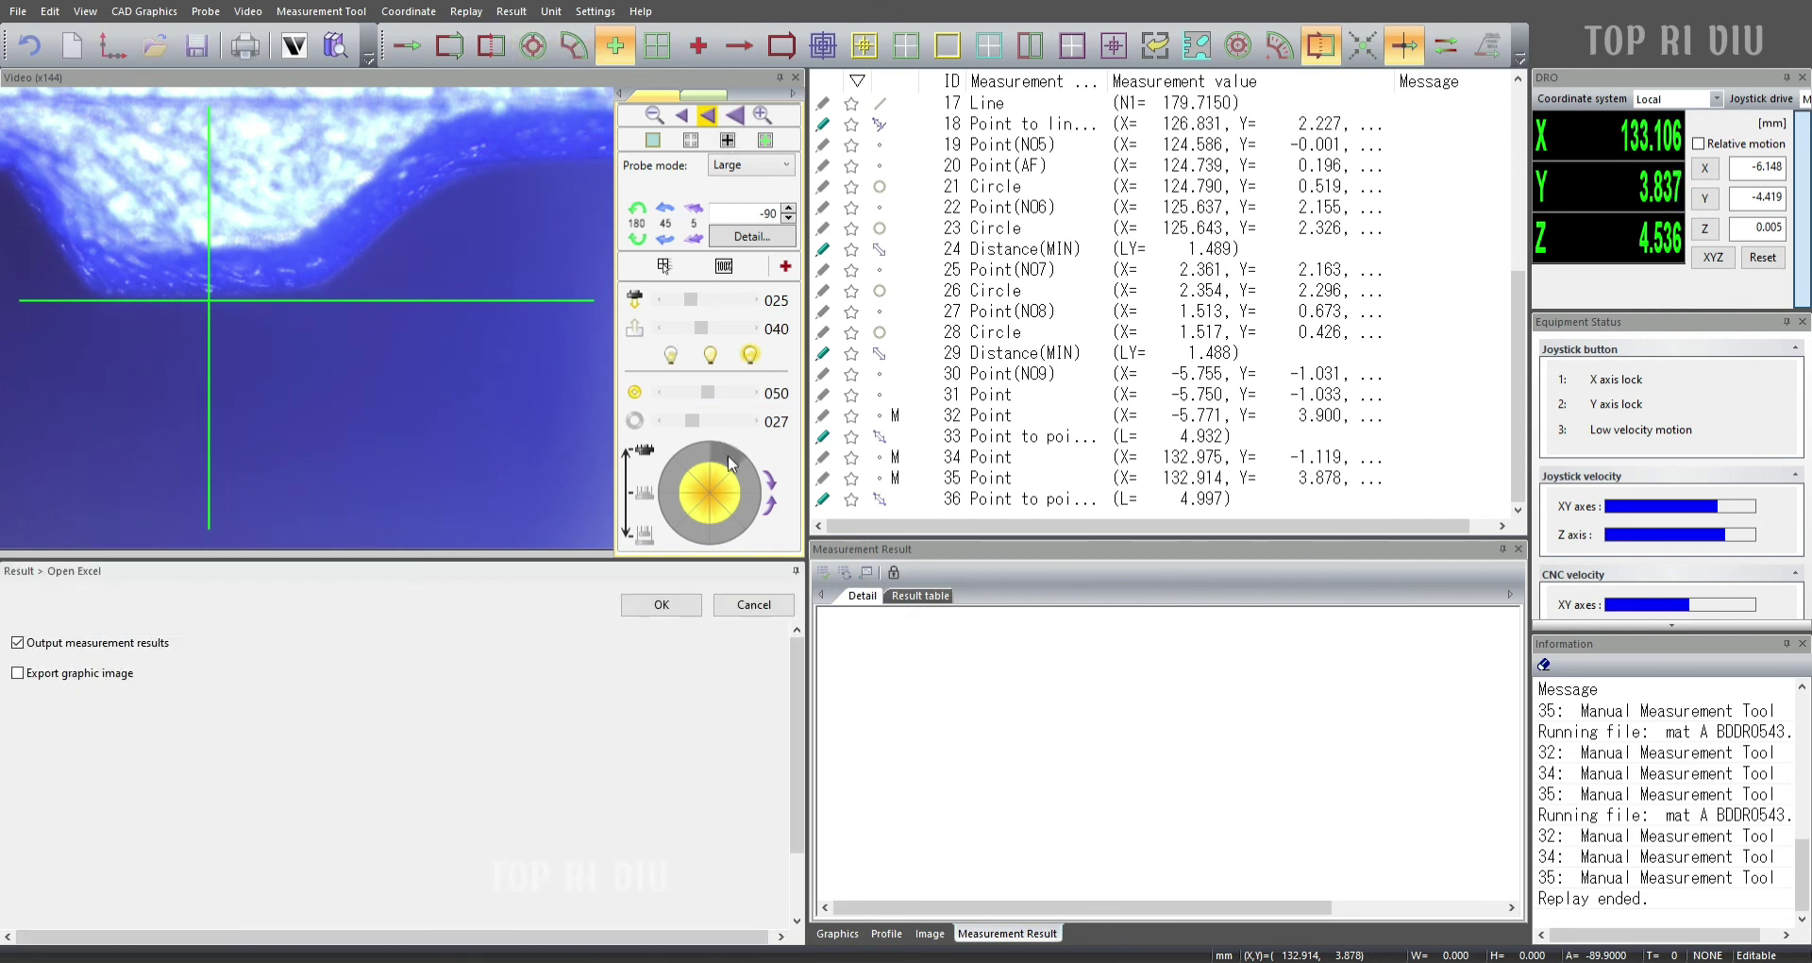
click(651, 606)
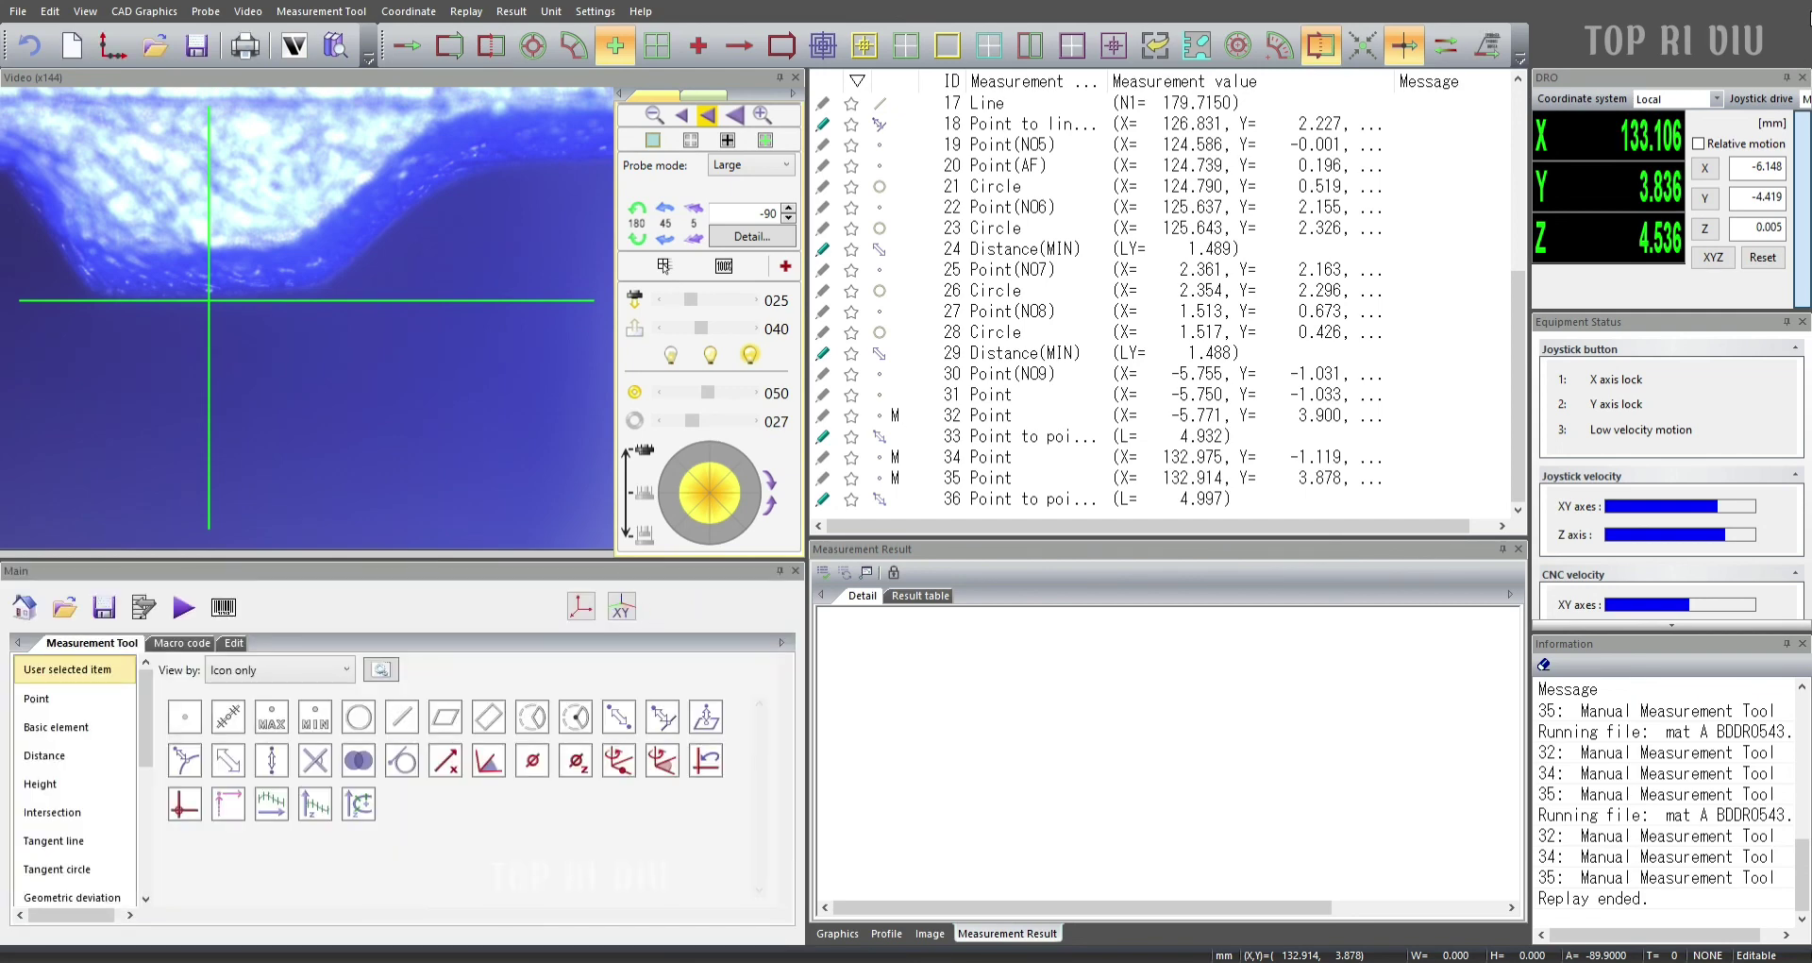